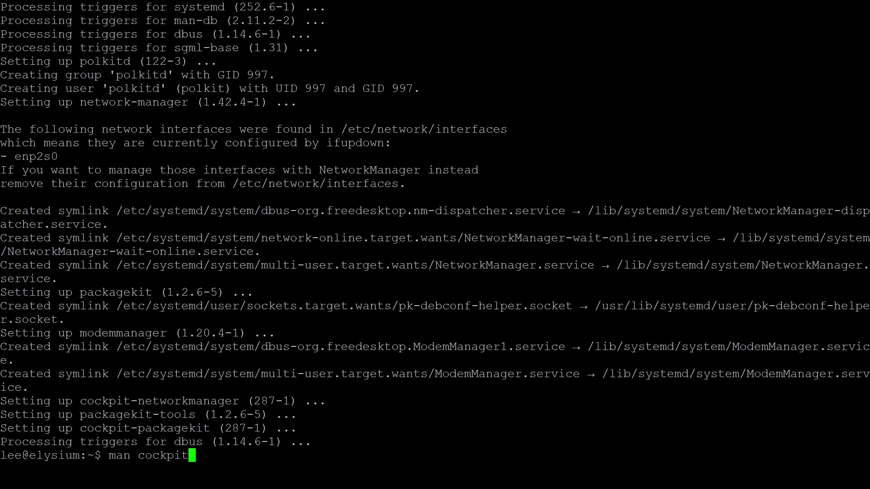
Step: Read the cockpit manual page with man cockpit, and clear the terminal after leaving it
key(Return)
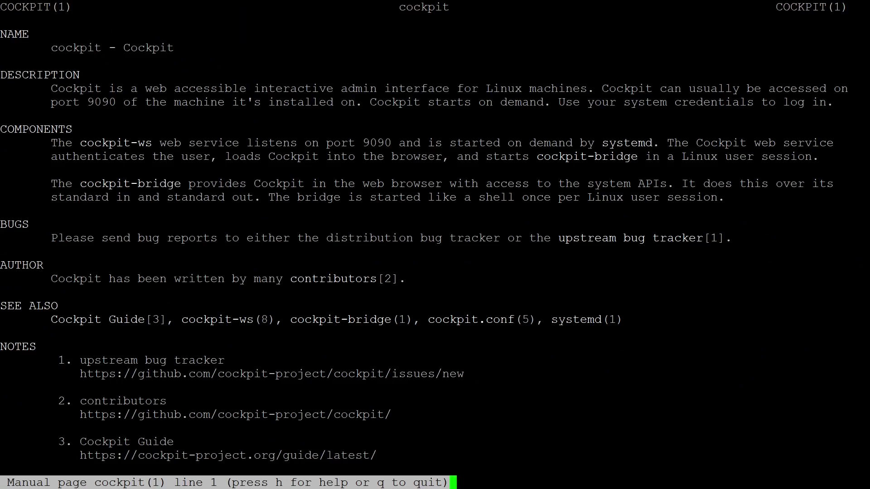
text(q)
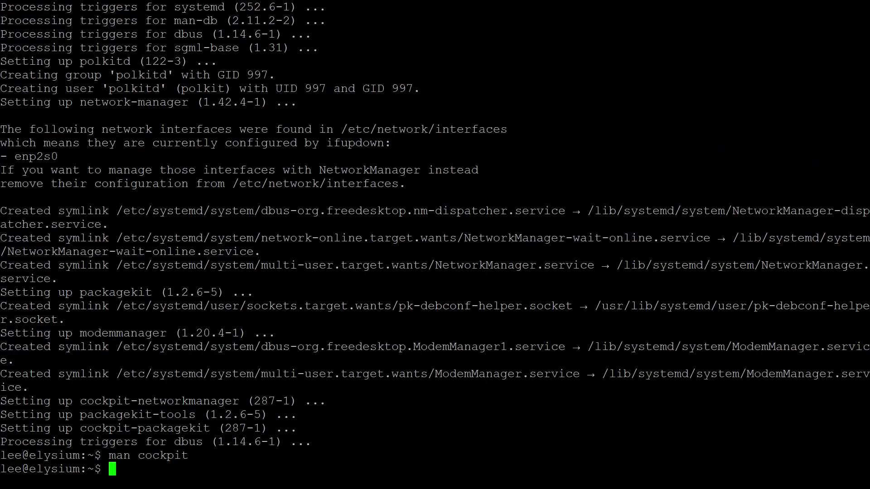
text(clear)
key(Return)
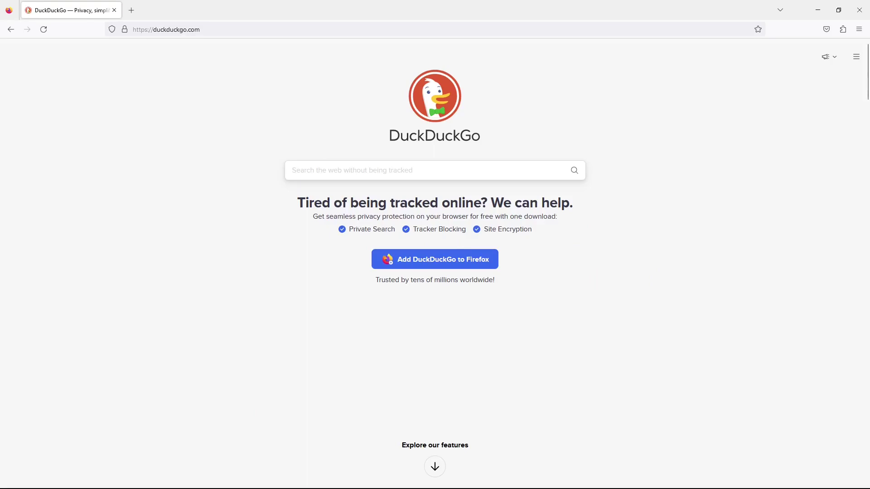
Step: Switch to Firefox and go to the Cockpit web interface at 192.168.5.50:9090
key(ctrl+l)
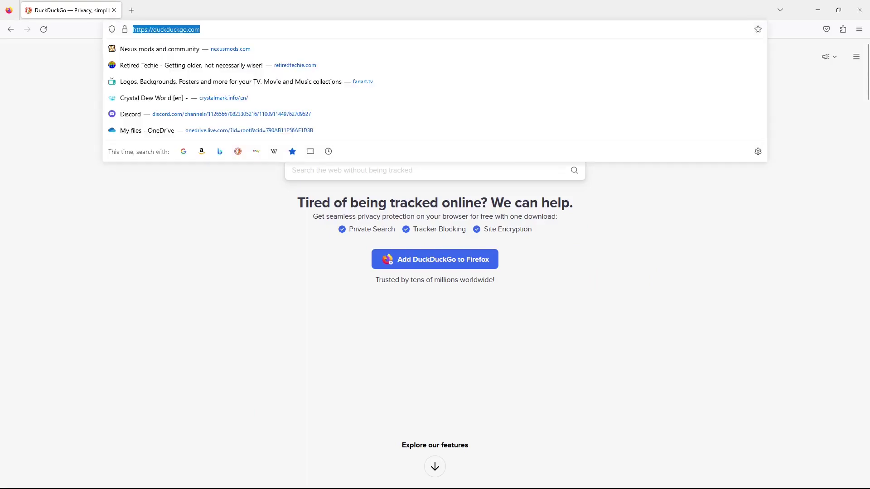
text(192.1)
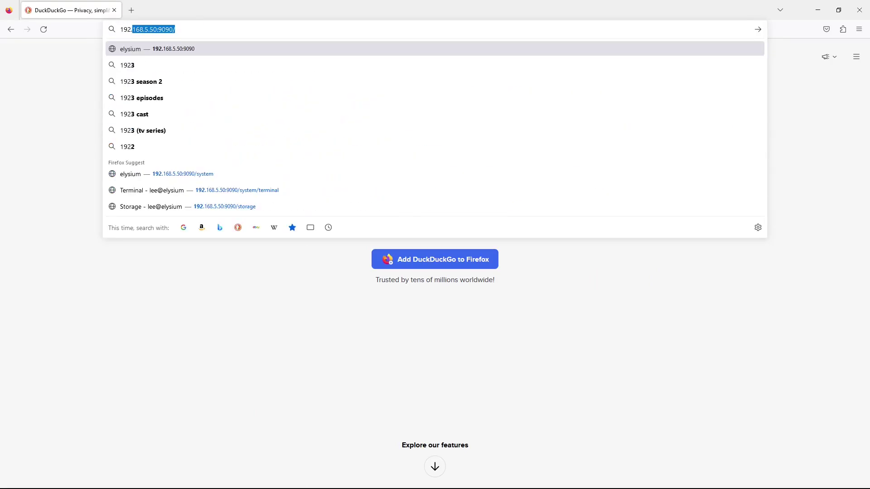
text(68)
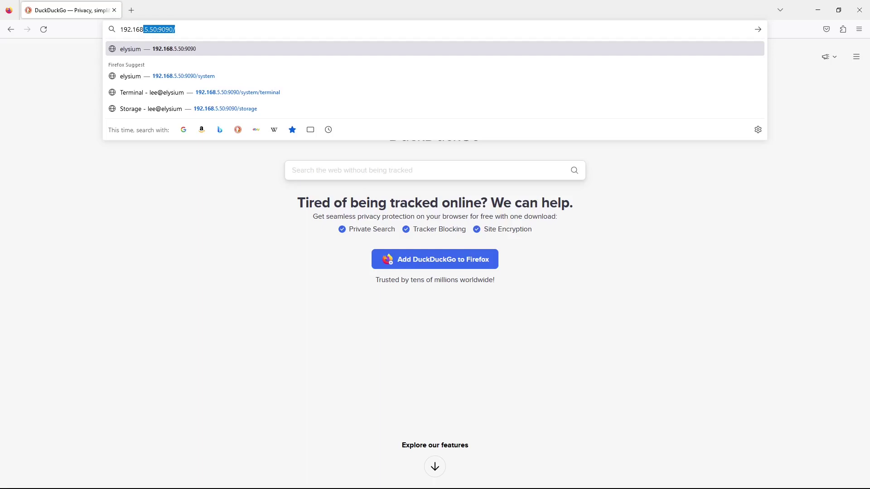
text(.5.5)
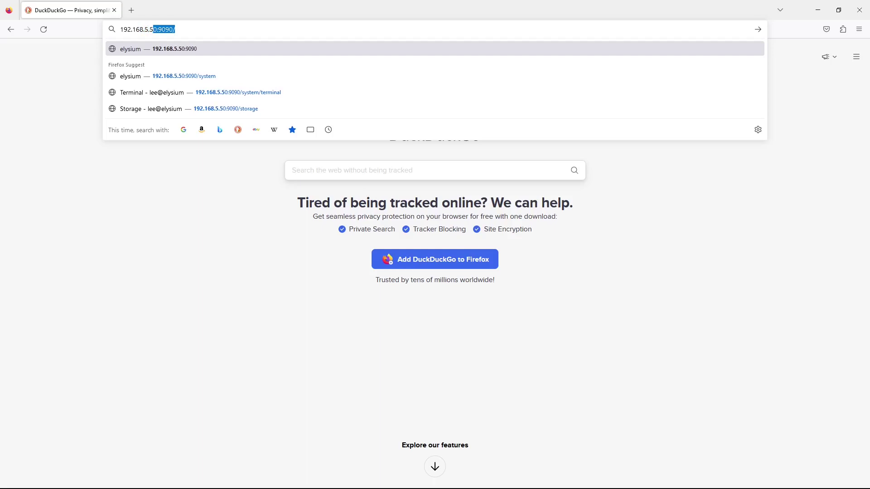
text(0:)
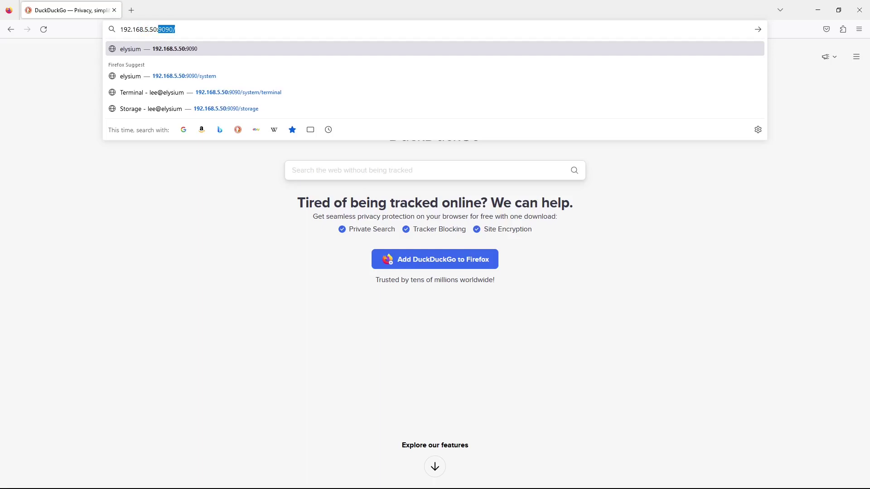
text(9090)
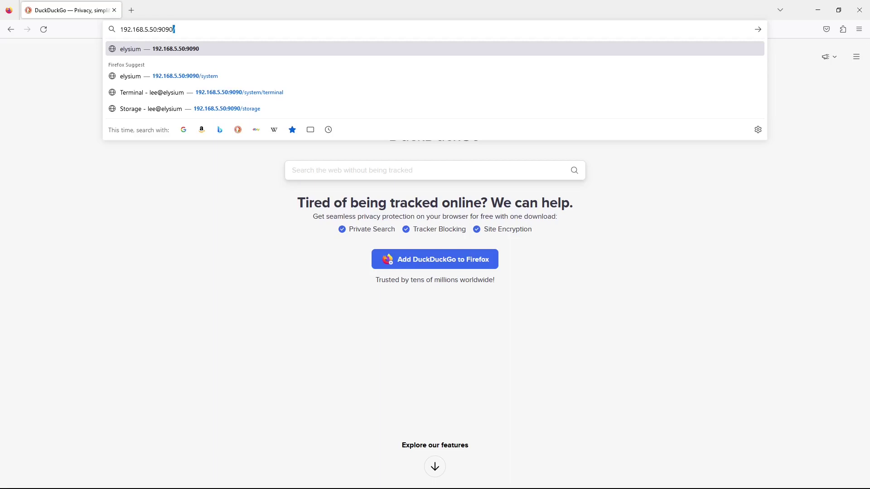
key(Return)
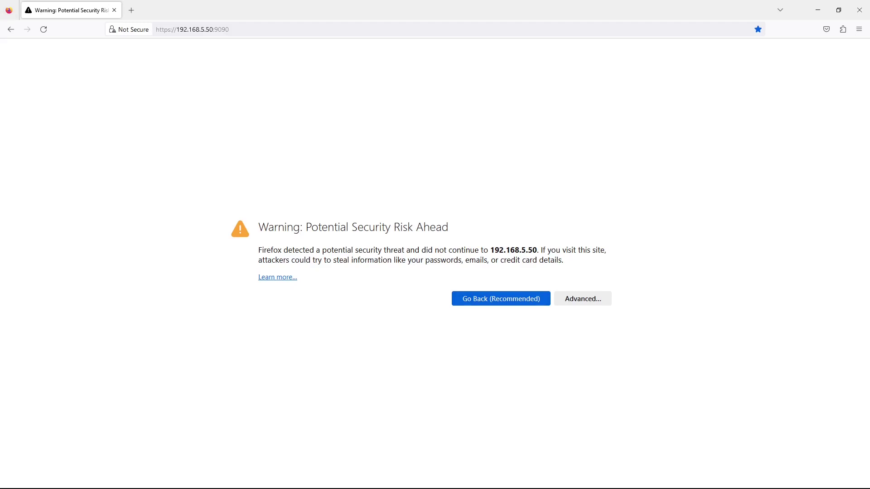
Step: Accept the risk of the self-signed certificate and continue to the server's login page
drag(259, 227, 449, 227)
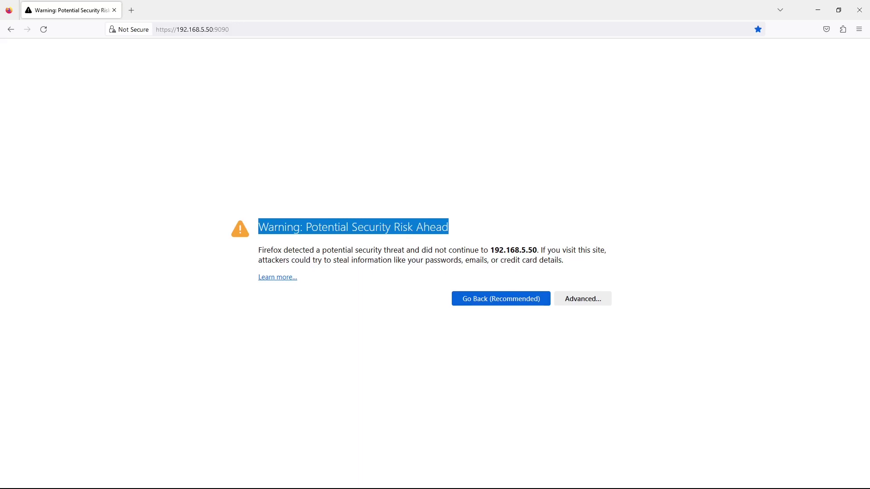
click(583, 298)
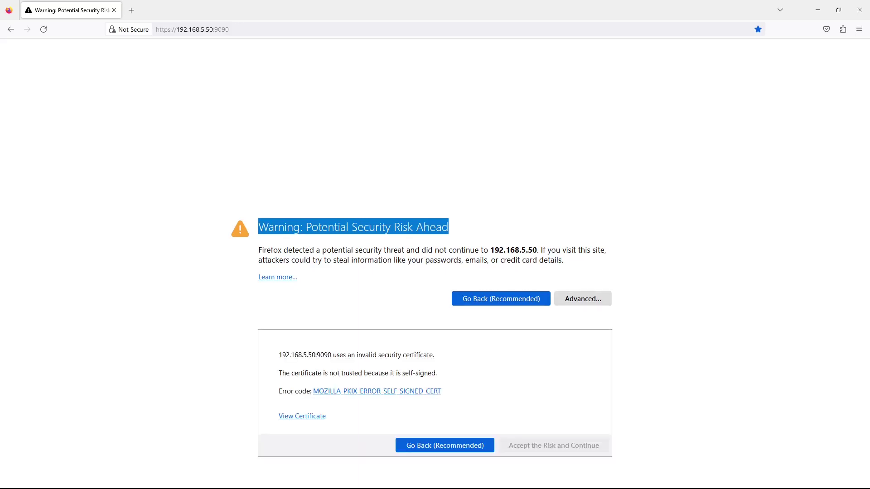
key(Return)
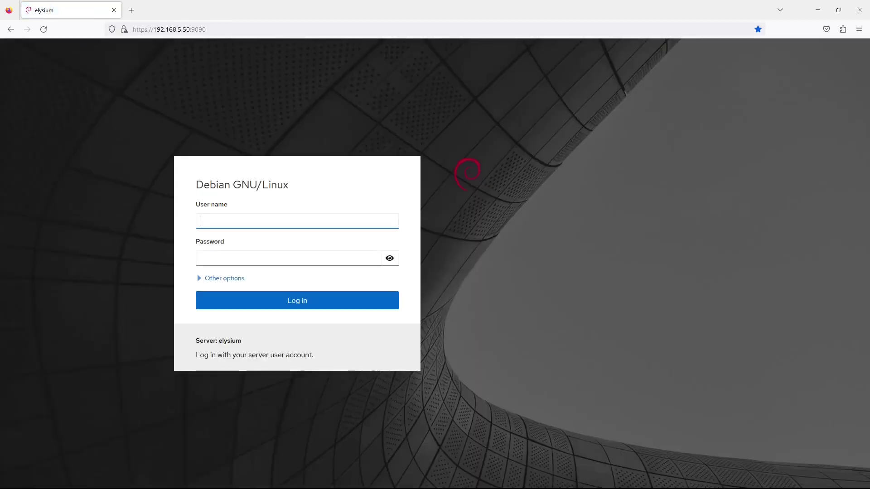
Step: Log in to the server with the account user name and password, and decline saving the login in the browser
text(lee)
click(288, 258)
text(******)
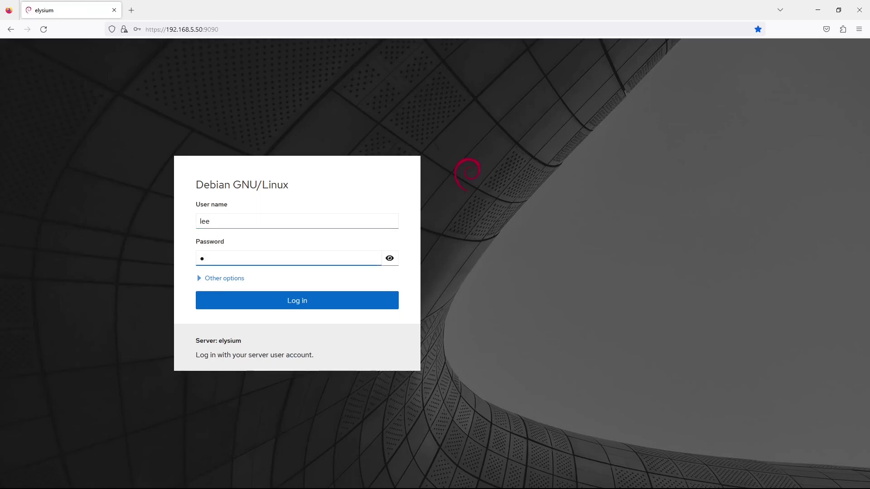
text(****)
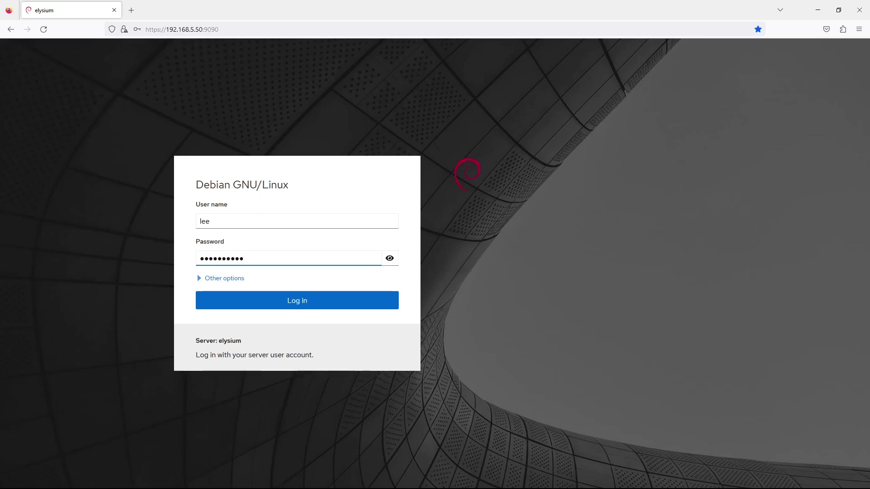
key(Tab)
key(Return)
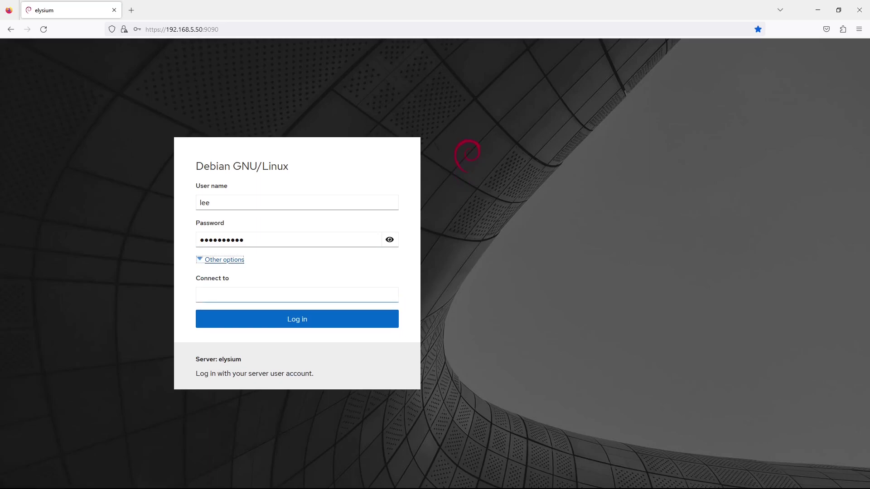
key(Return)
key(Tab)
key(Return)
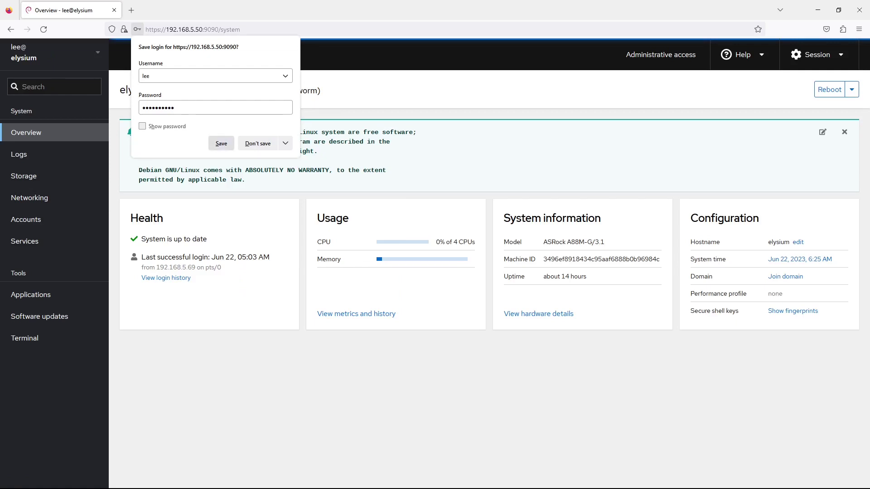
click(258, 143)
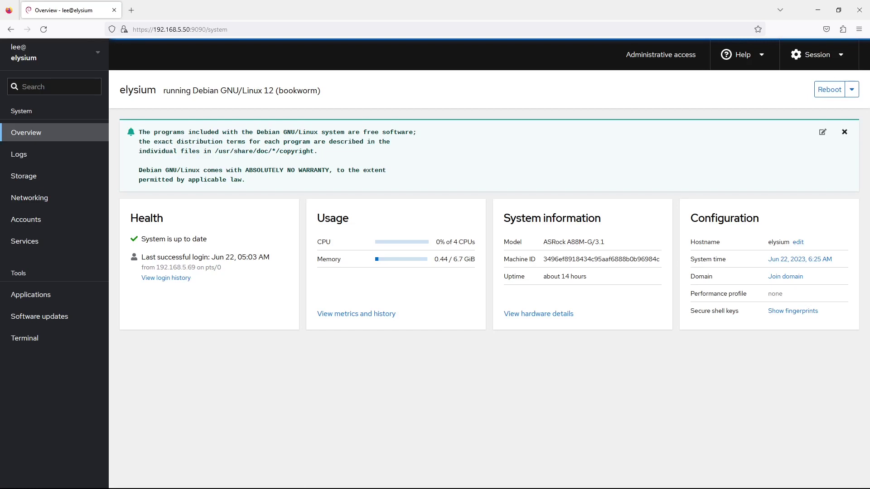
Step: Dismiss the Debian notice and view the metrics and history, continuing to the storage details through the /mnt disk
click(844, 132)
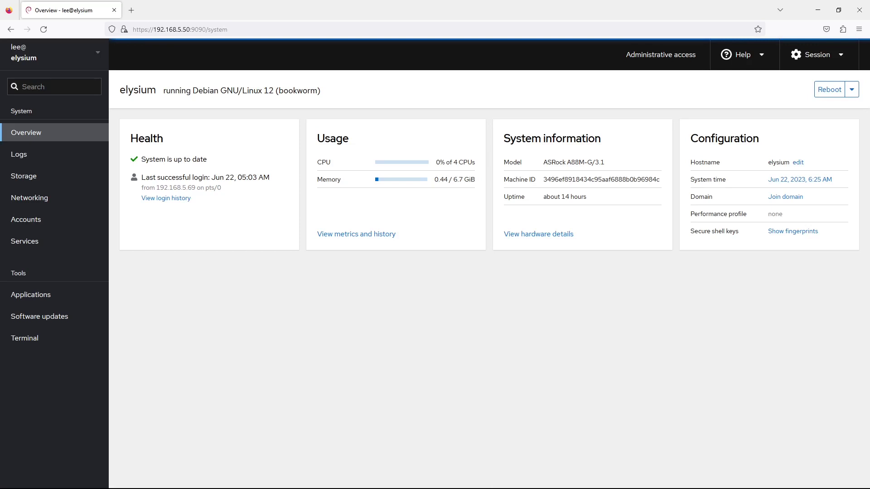
click(357, 234)
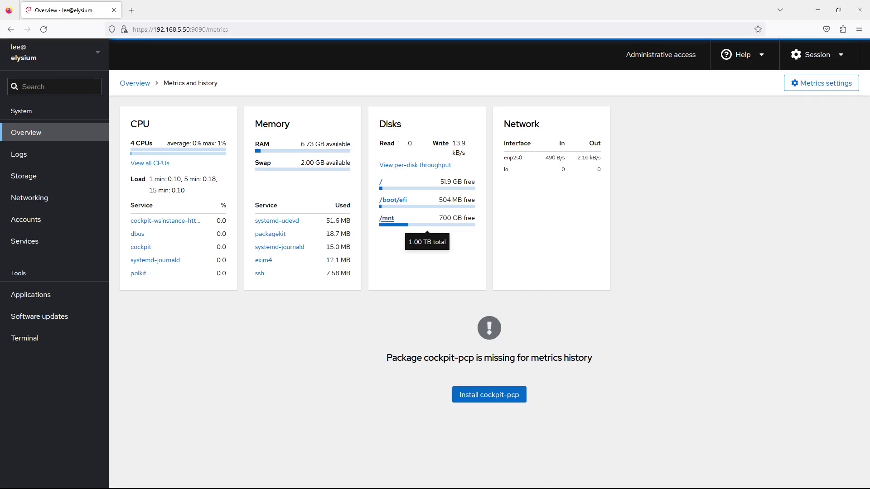
click(386, 218)
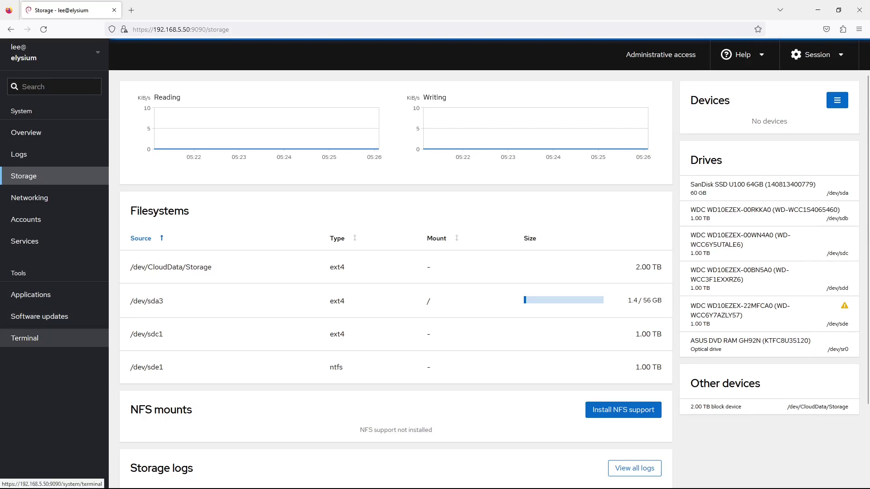
Step: Open Cockpit's built-in terminal and list the cockpit packages with "apt list | grep cockpit"
click(24, 338)
text(sud)
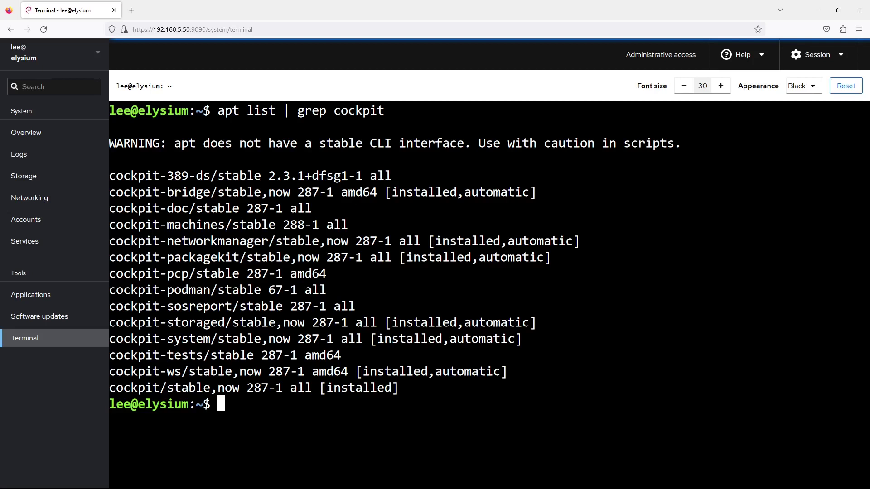
Step: Rework the previous command into "apt list --installed | grep sensor" and run it to check for installed sensor packages
key(Up)
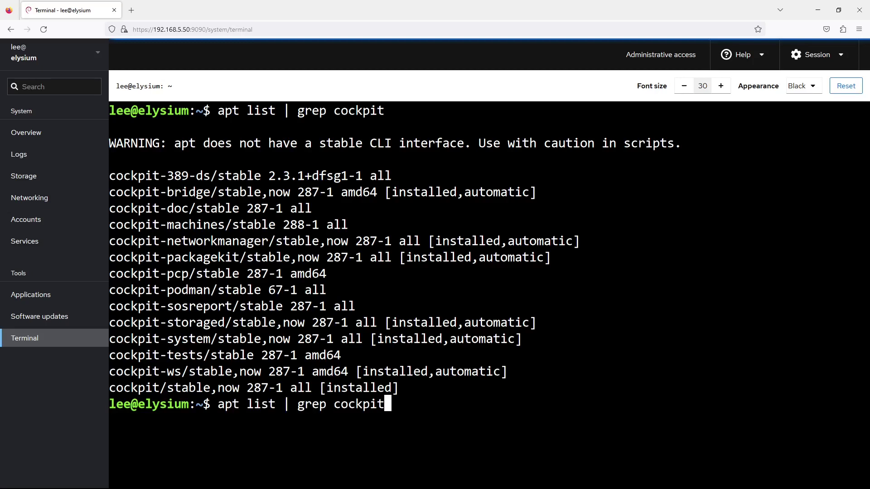
key(Left)
key(Left)
key(Left)
key(Left)
key(Left)
key(Left)
key(Left)
key(Left)
key(Left)
key(Left)
key(Left)
key(Left)
key(Left)
key(Left)
key(Left)
key(Left)
key(Left)
key(Right)
key(Right)
key(Right)
text(--)
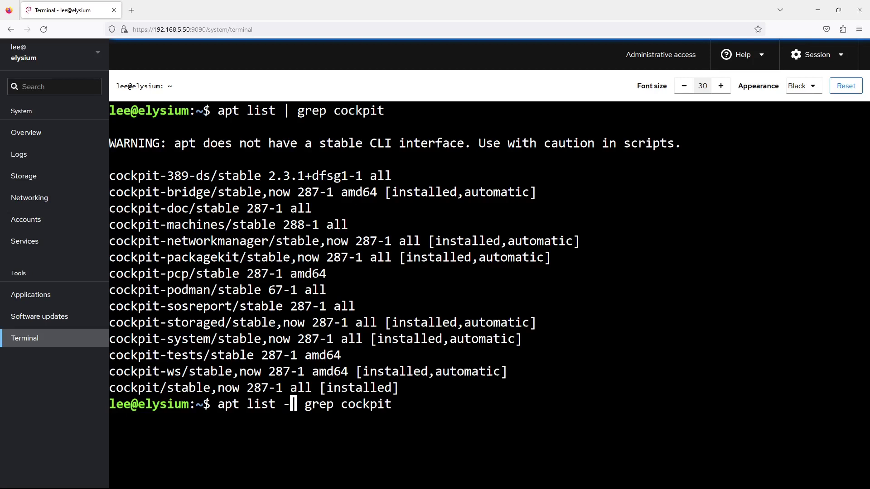
text(installe)
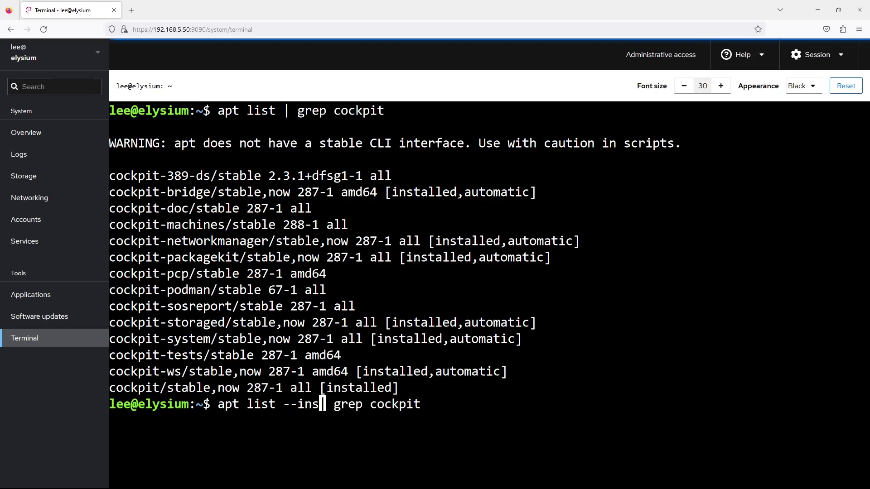
text(d)
key(Right)
key(Right)
key(Right)
key(Right)
key(Right)
key(Right)
key(Right)
key(Right)
key(Right)
key(Right)
key(Right)
key(Right)
key(Right)
key(Right)
key(BackSpace)
key(BackSpace)
key(BackSpace)
key(BackSpace)
key(BackSpace)
key(BackSpace)
key(BackSpace)
text(sensor)
key(Return)
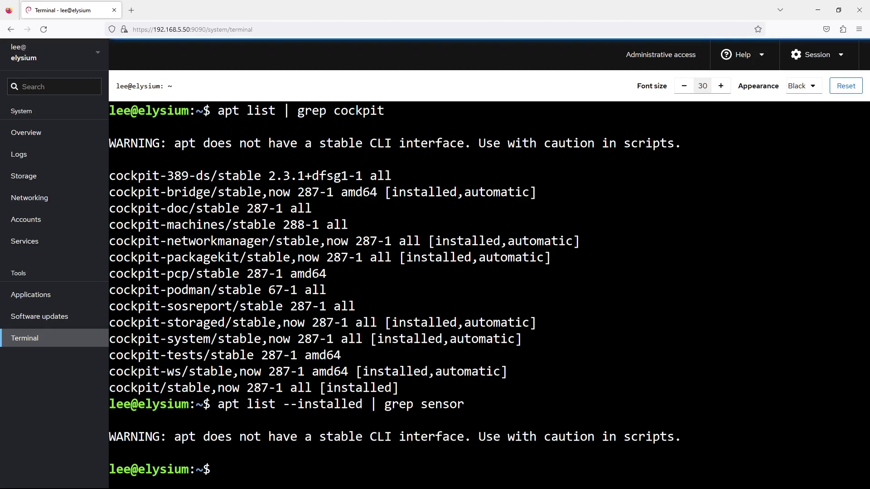
Step: Install the lm-sensors package with sudo apt install and accept the installation
text(sudo apt install )
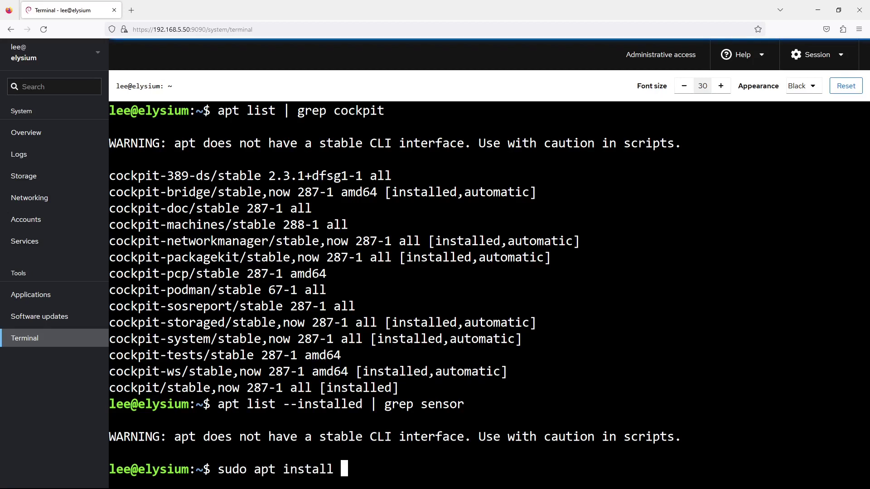
text(lm-sensors)
key(Return)
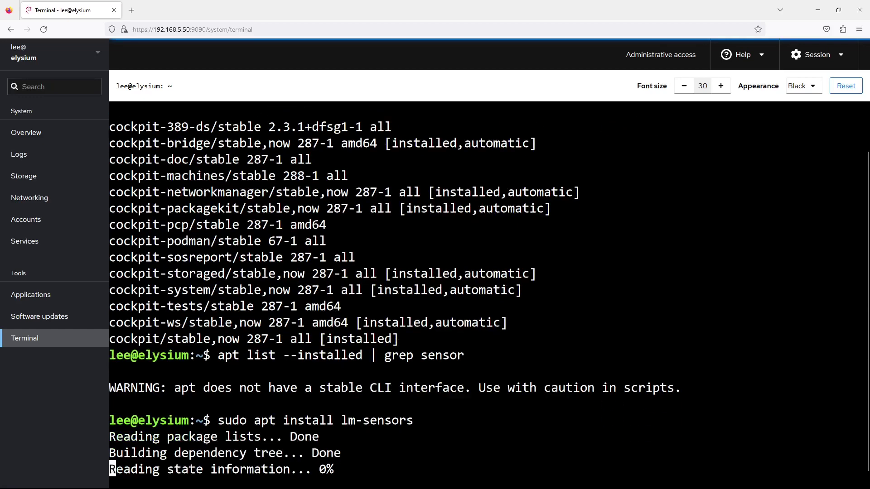
key(Return)
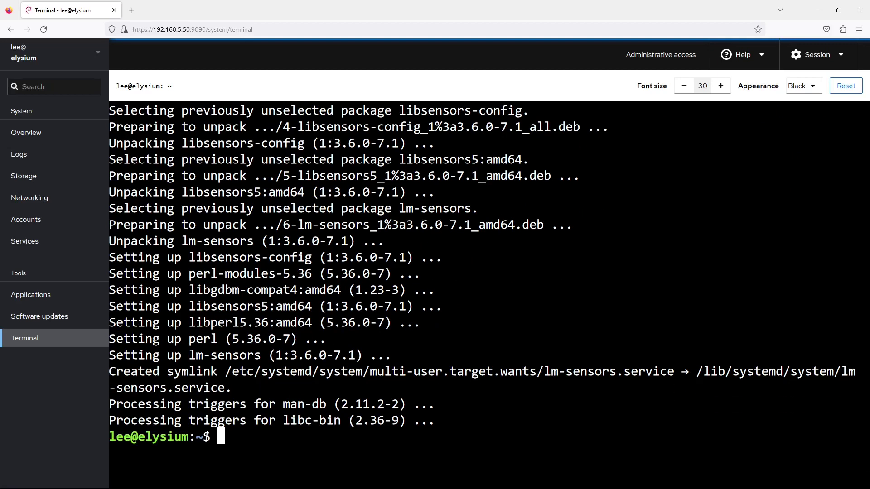
Step: Rework the previous install command into "sudo apt install cockpit-pcp xz-utils", run it and accept the installation
key(Up)
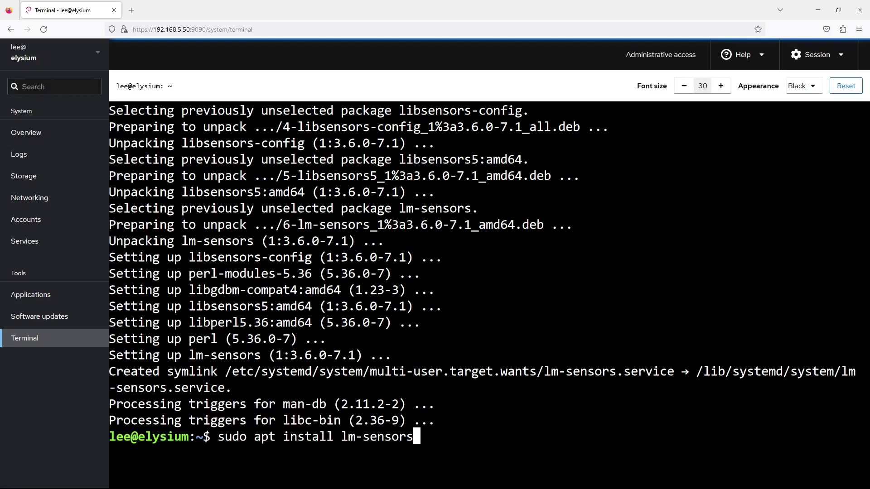
key(BackSpace)
key(BackSpace)
key(BackSpace)
key(BackSpace)
key(BackSpace)
key(BackSpace)
key(BackSpace)
key(BackSpace)
key(BackSpace)
key(BackSpace)
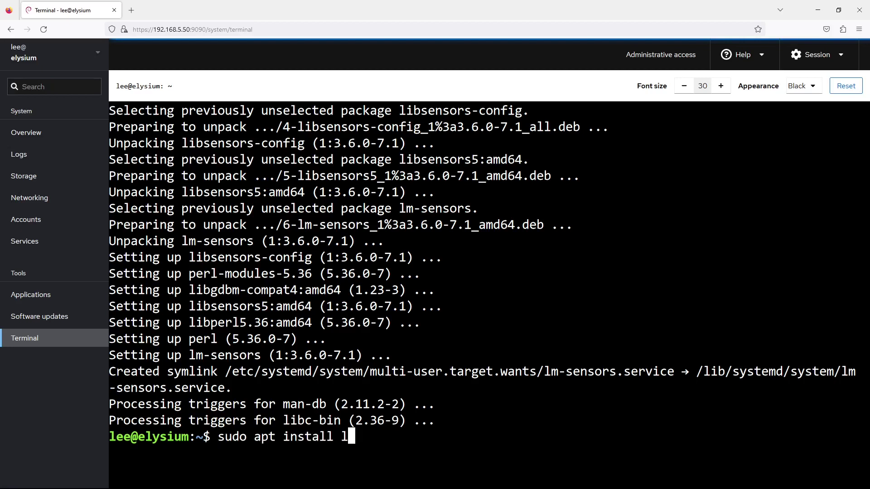
text(cock)
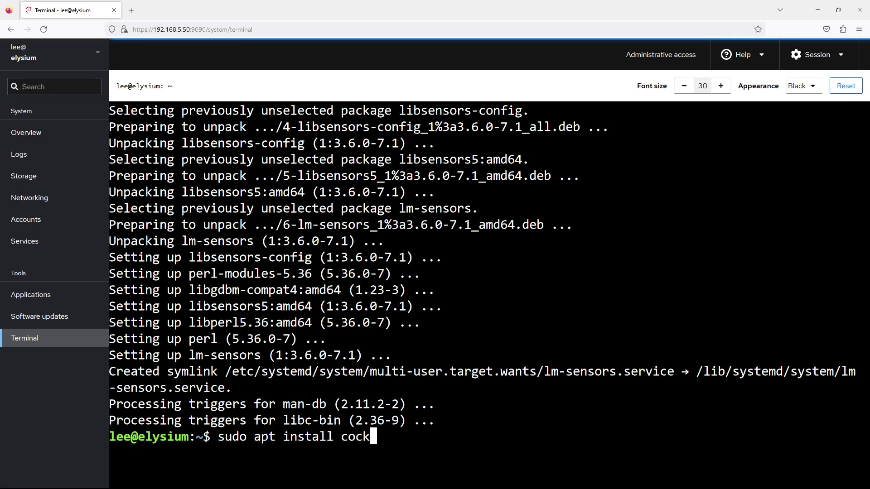
text(pit-pcp)
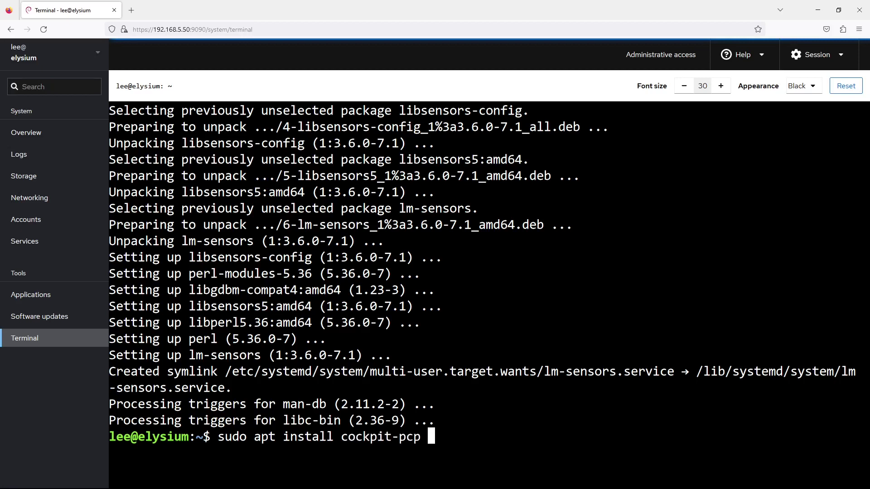
text( xz-utils)
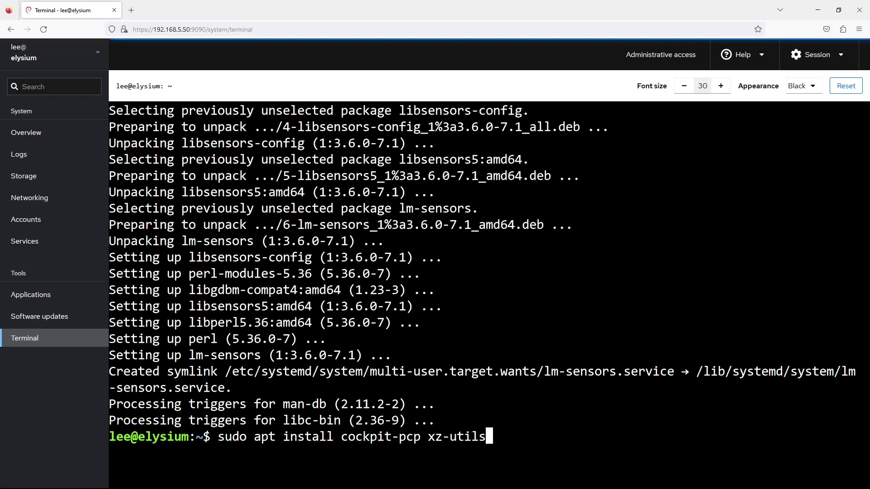
key(Return)
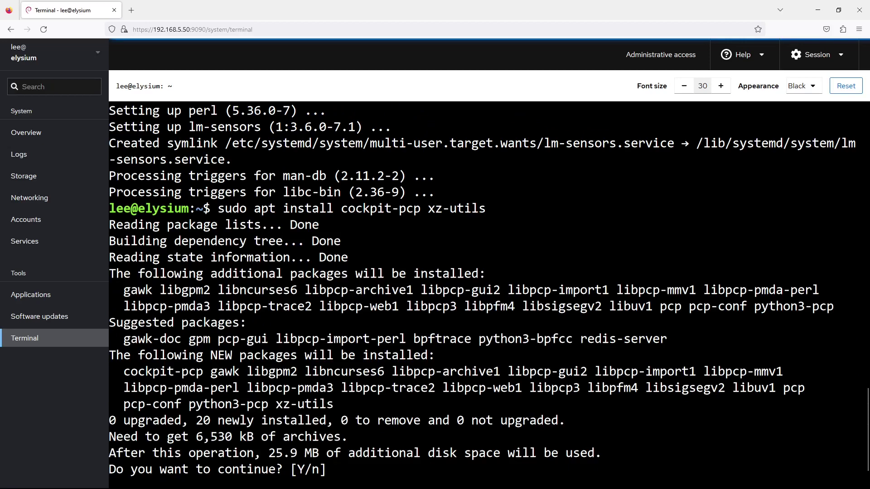
key(Return)
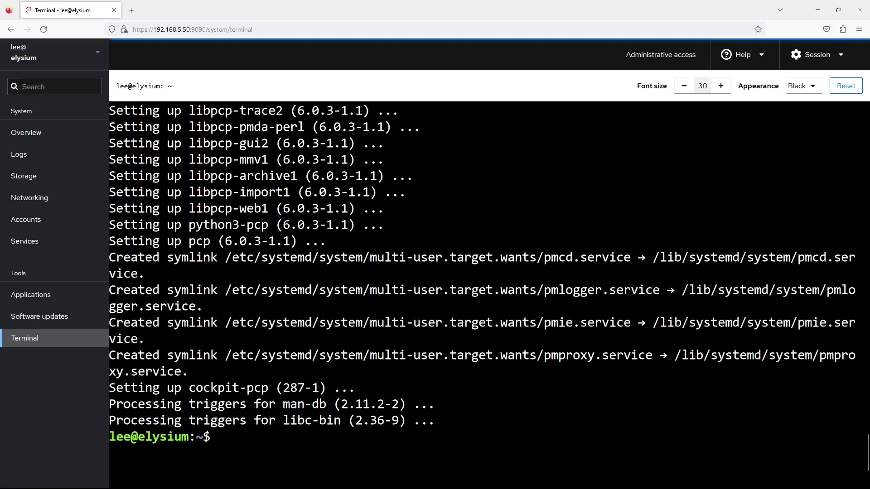
Step: Install the cockpit-podman package with sudo apt, accept the installation and clear the terminal
key(Up)
key(BackSpace)
key(BackSpace)
key(BackSpace)
key(BackSpace)
key(BackSpace)
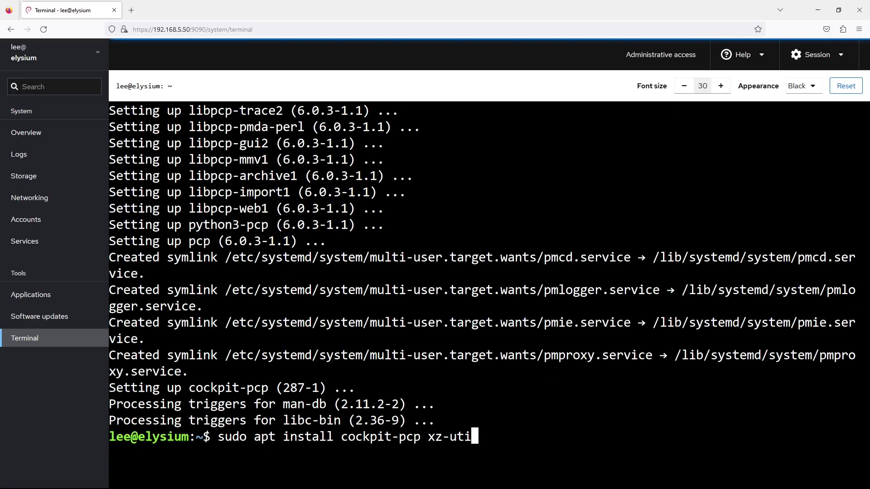
key(BackSpace)
key(BackSpace)
key(BackSpace)
key(BackSpace)
key(BackSpace)
key(BackSpace)
text(odman)
key(Return)
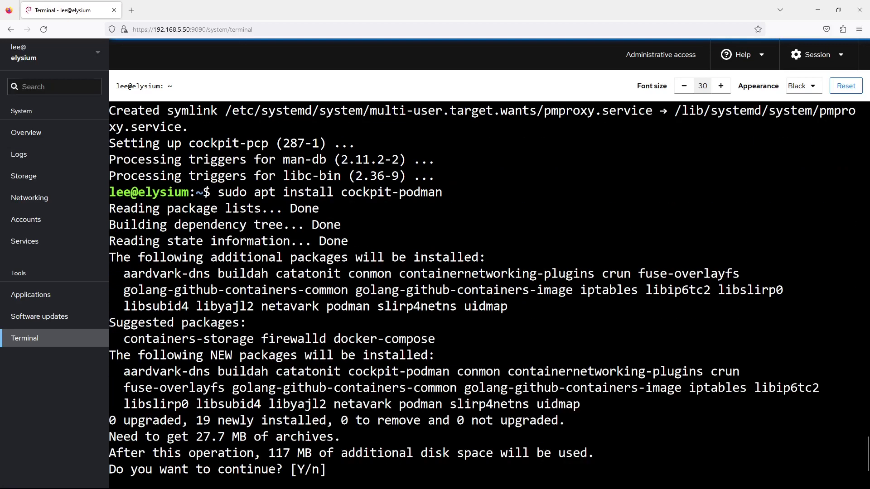
key(Return)
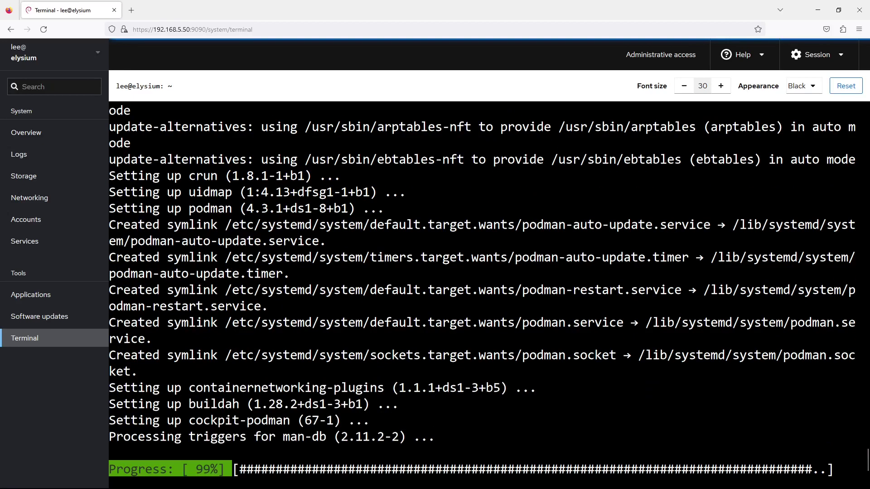
text(clear)
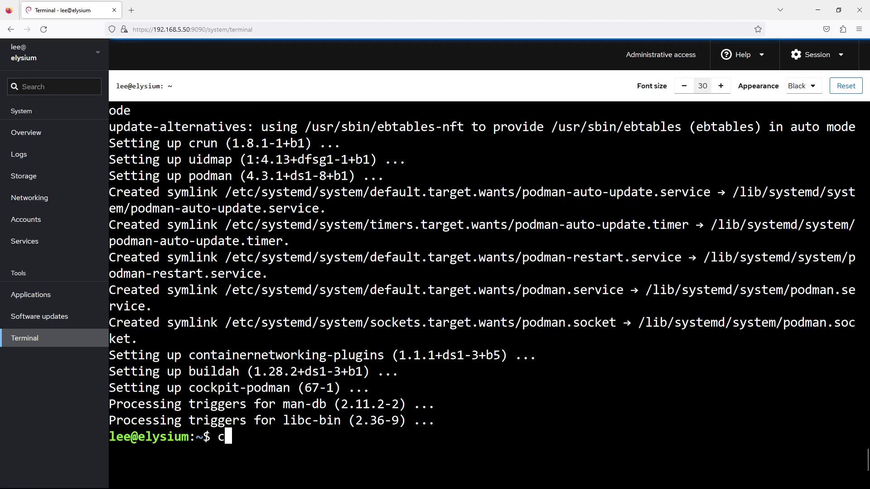
key(Return)
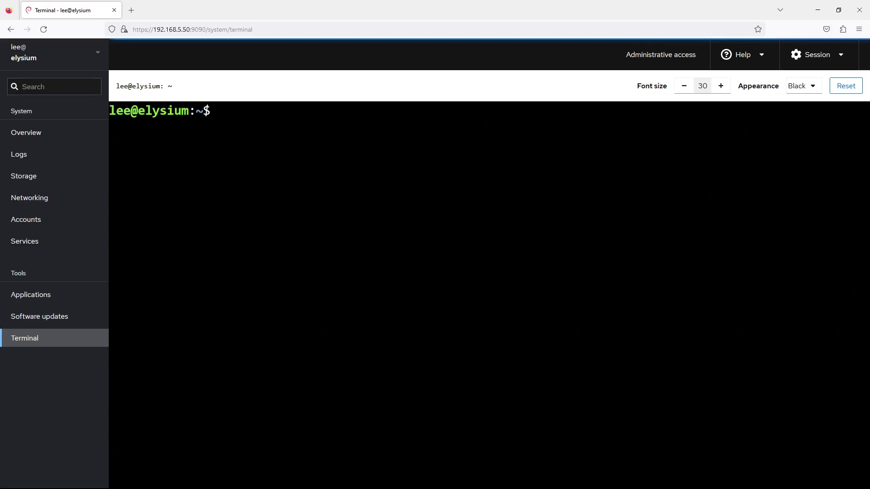
Step: Reload Cockpit's system overview page and view the list of installed applications
click(25, 132)
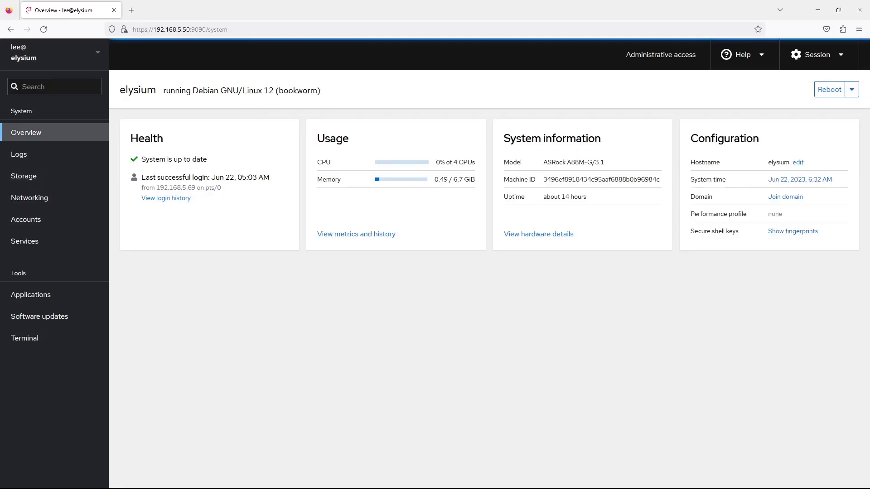
key(F5)
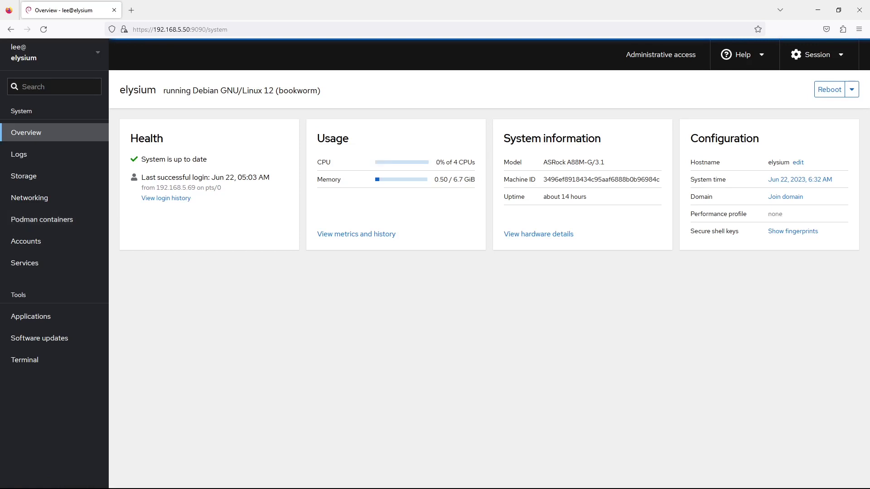
click(31, 316)
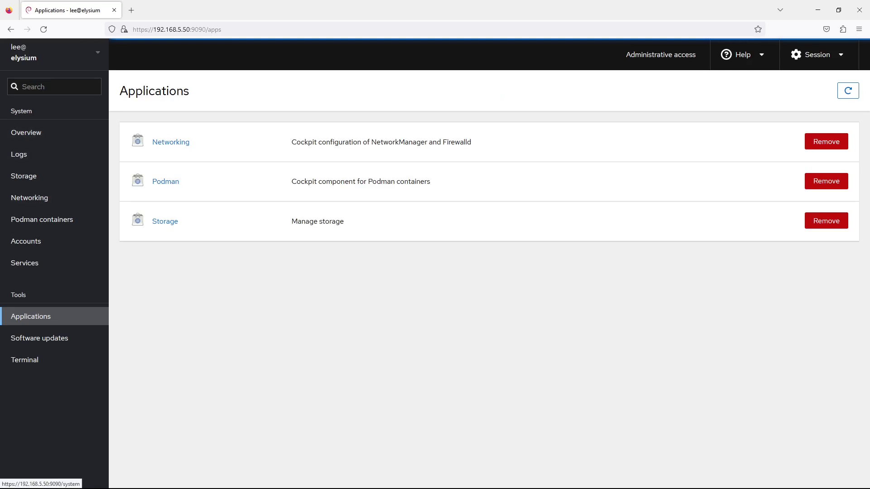
Step: Go through the system overview to the storage page and show the creation options for storage devices
click(26, 132)
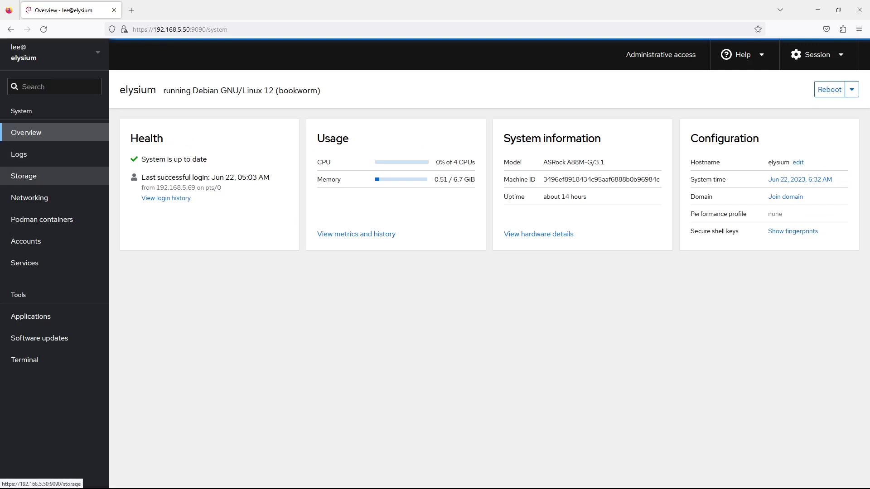
click(23, 176)
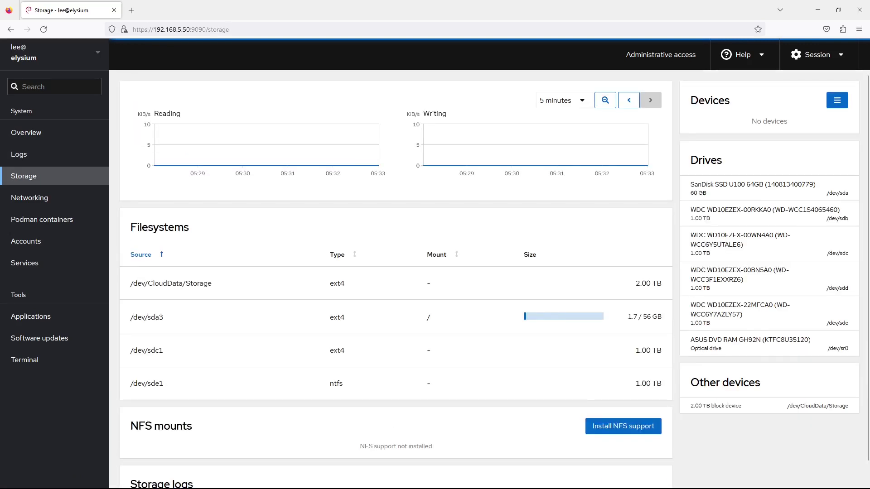
click(837, 100)
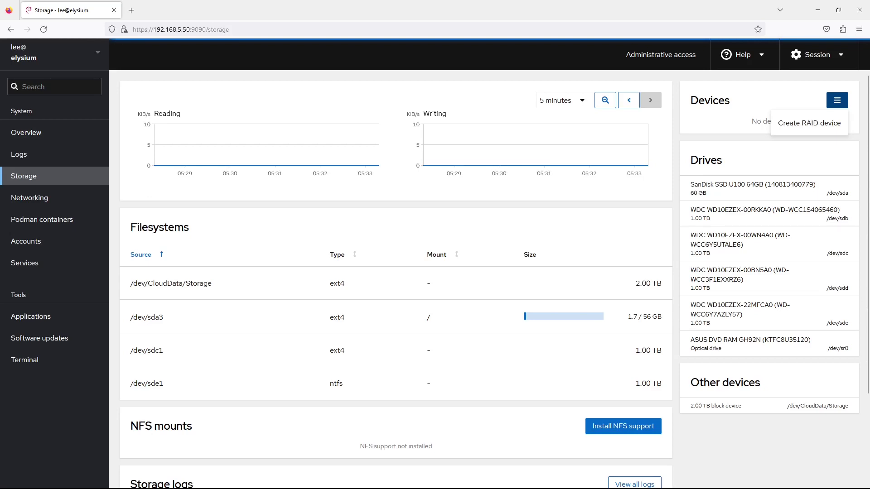
Step: Return to Cockpit's terminal and list the LVM packages with "apt list | grep lvm"
click(27, 359)
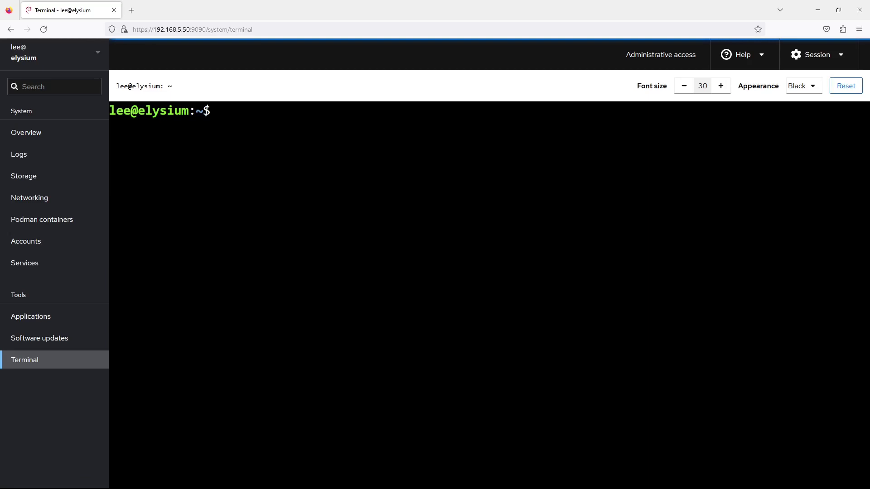
text(apt list )
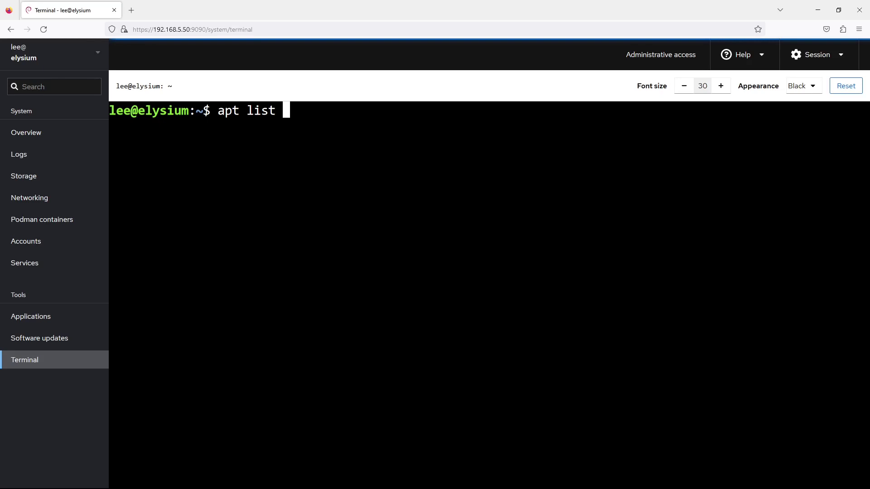
text(| grep lvm)
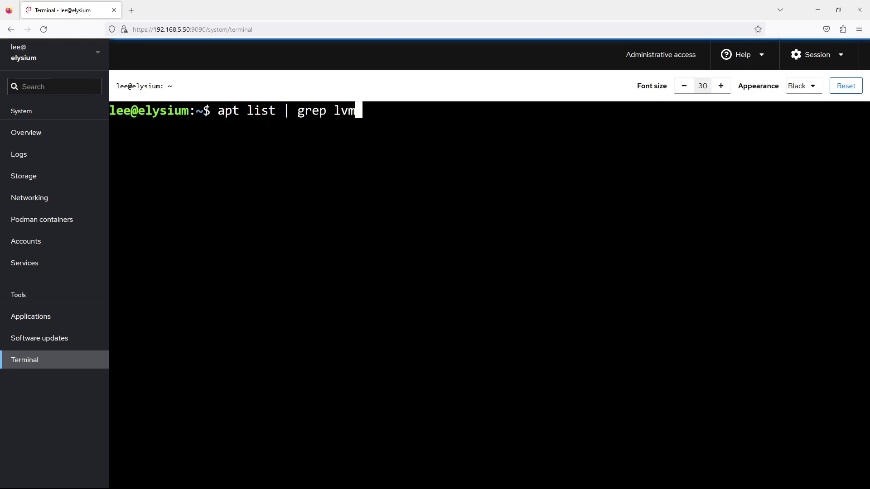
key(Return)
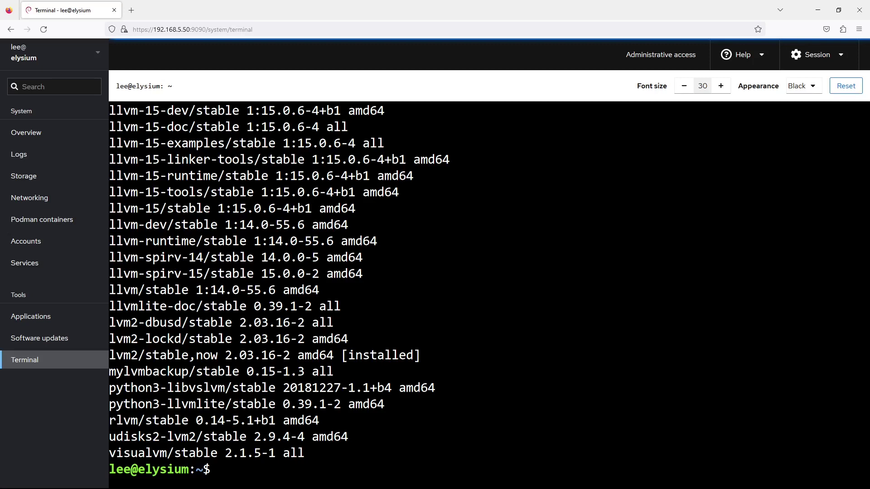
Step: Install udisks2-lvm2 with sudo apt, entering the sudo password and accepting the installation, and clear the terminal
text(apt)
key(BackSpace)
key(BackSpace)
key(BackSpace)
key(BackSpace)
text(sudo apt insta)
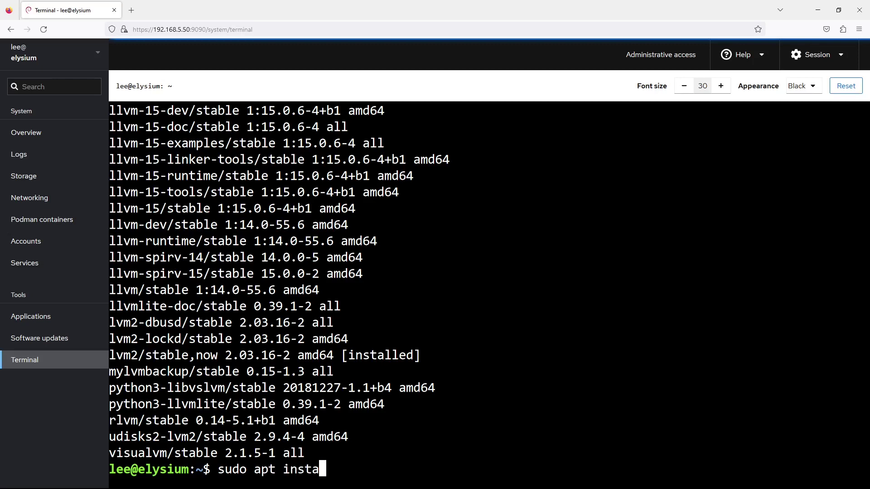
text(ll udisks2-)
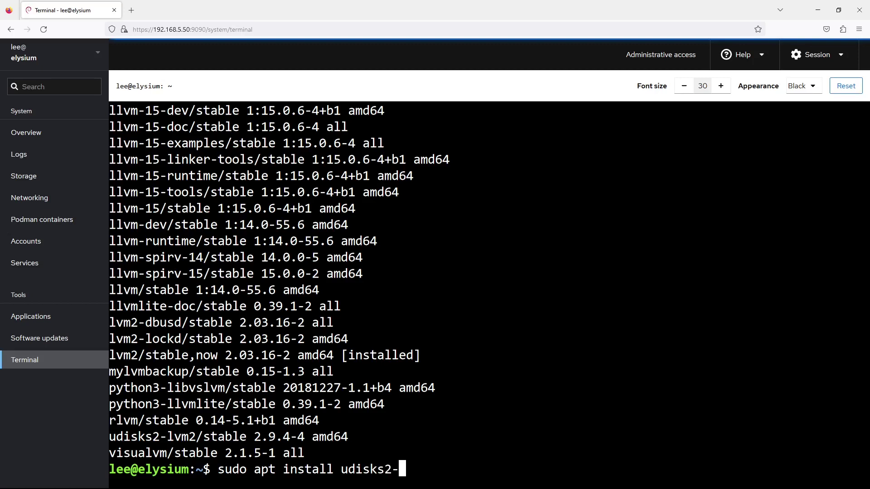
text(lvm2)
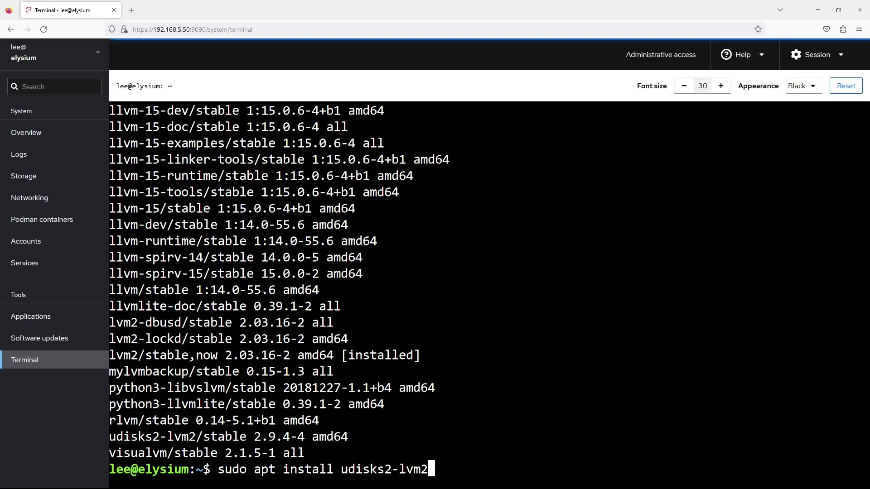
key(Return)
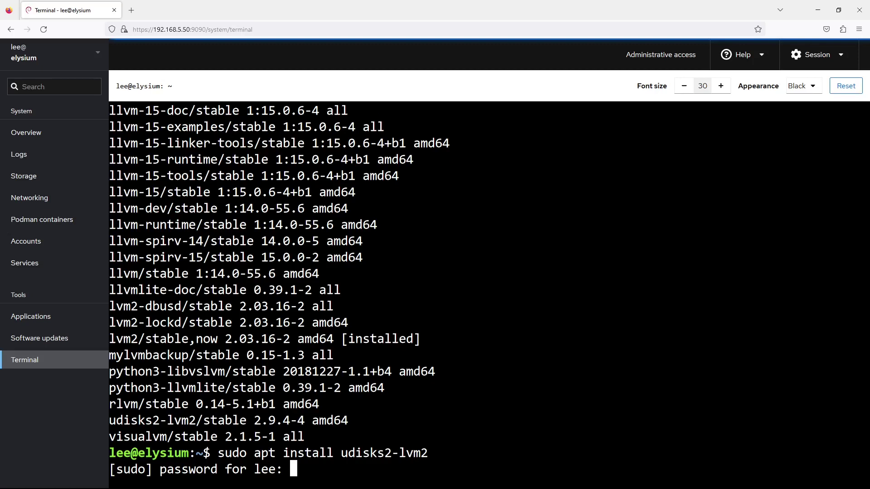
key(Return)
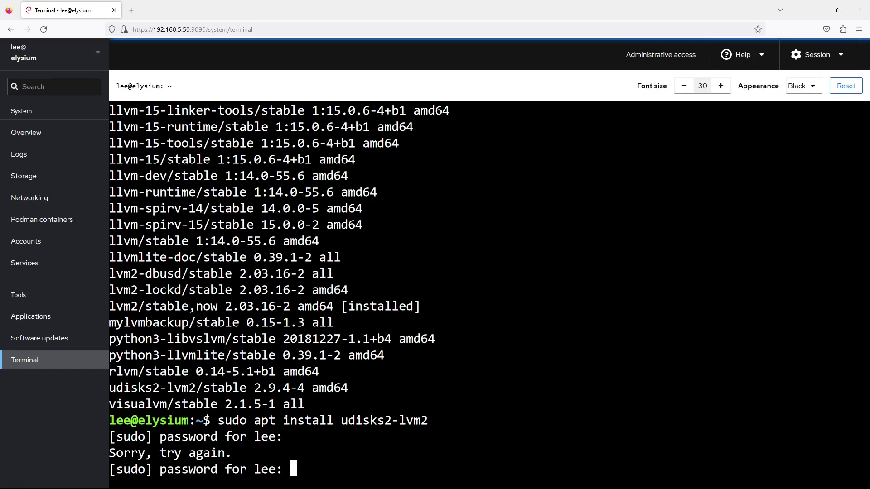
key(Return)
key(Return)
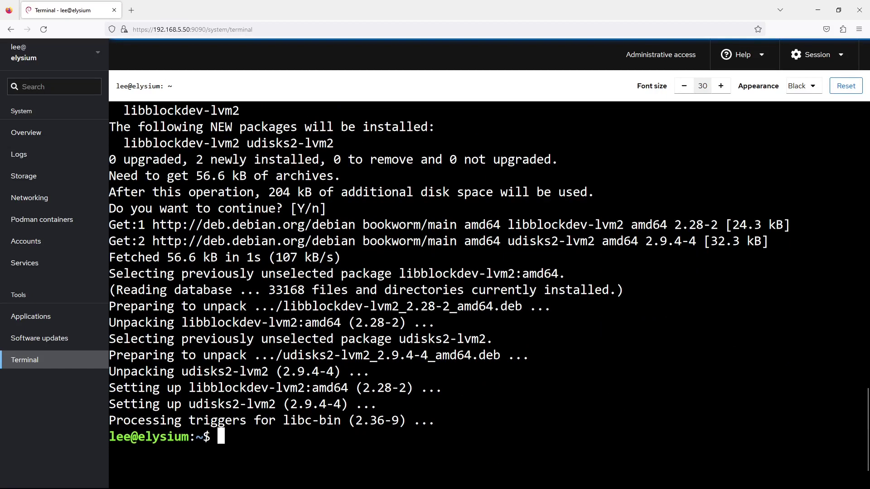
text(clear)
key(Return)
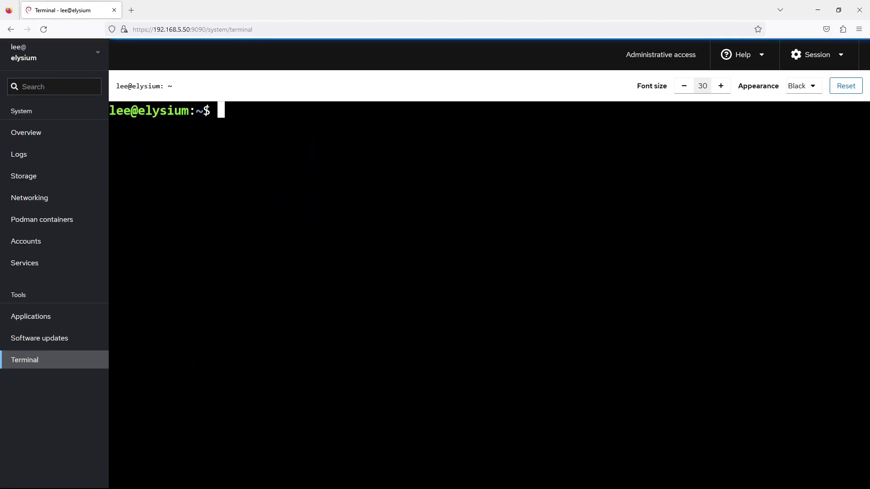
Step: Revisit the storage page by way of the overview and show the device creation options again
click(26, 132)
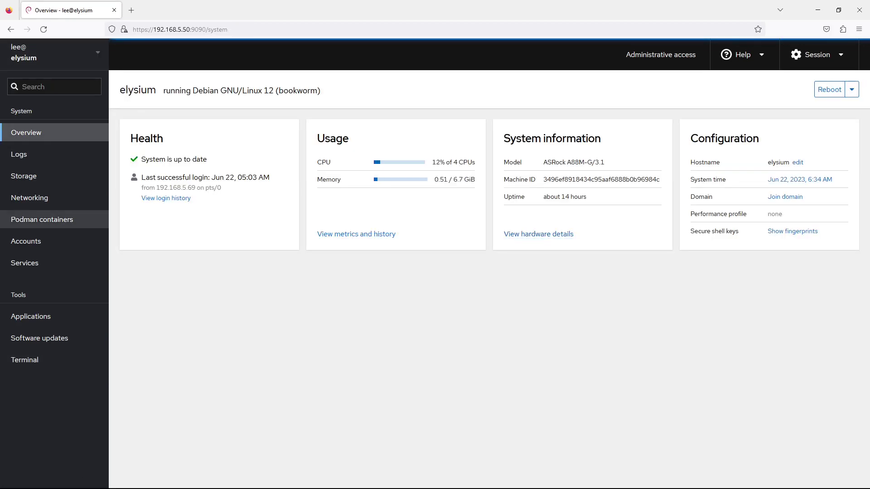
click(24, 176)
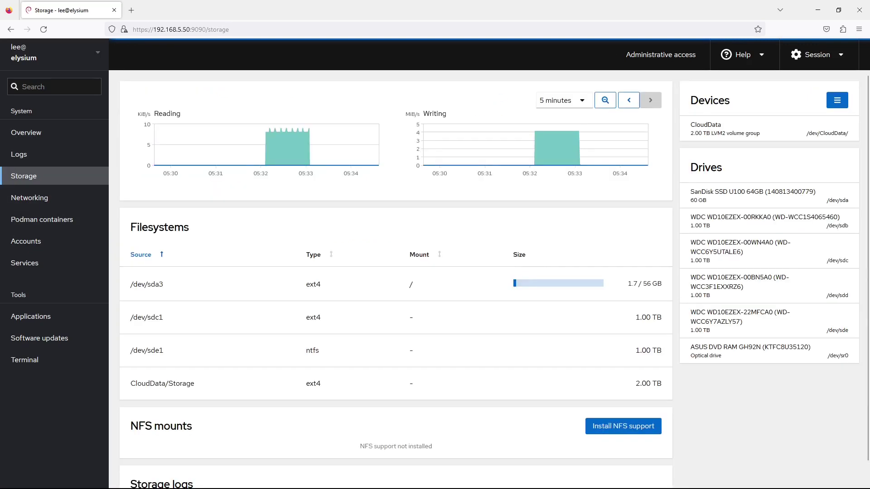
click(836, 99)
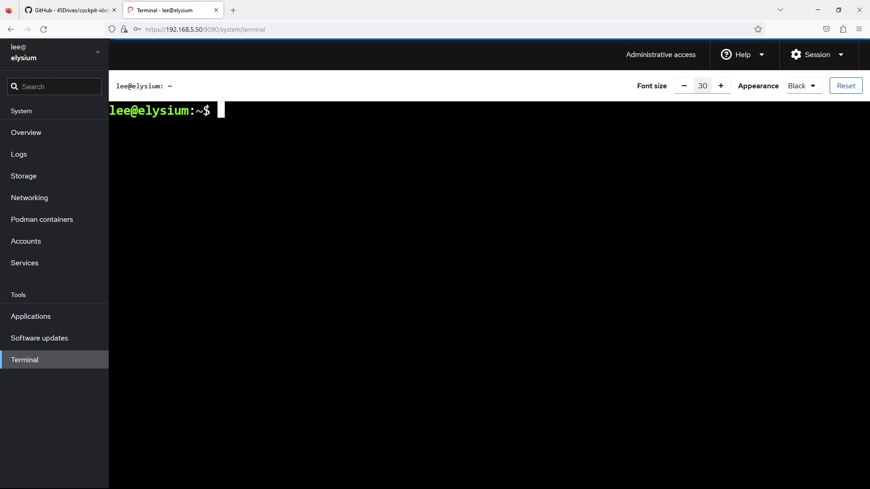
Step: Check whether curl is installed with "apt list --installed | grep curl" and clear the terminal
text(apt list -)
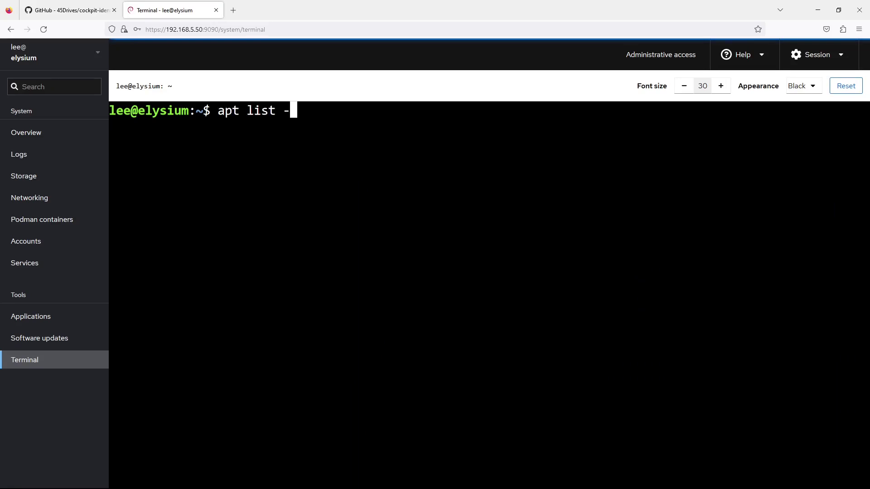
text(-installed )
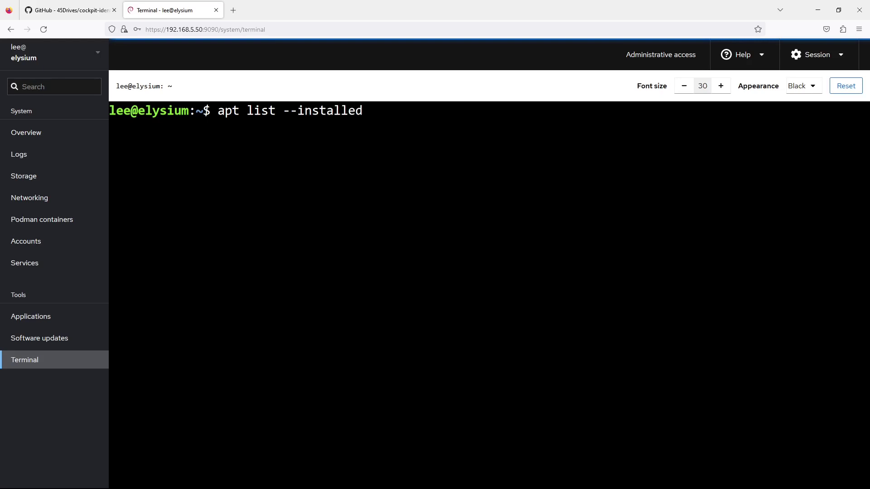
text(| grep curl)
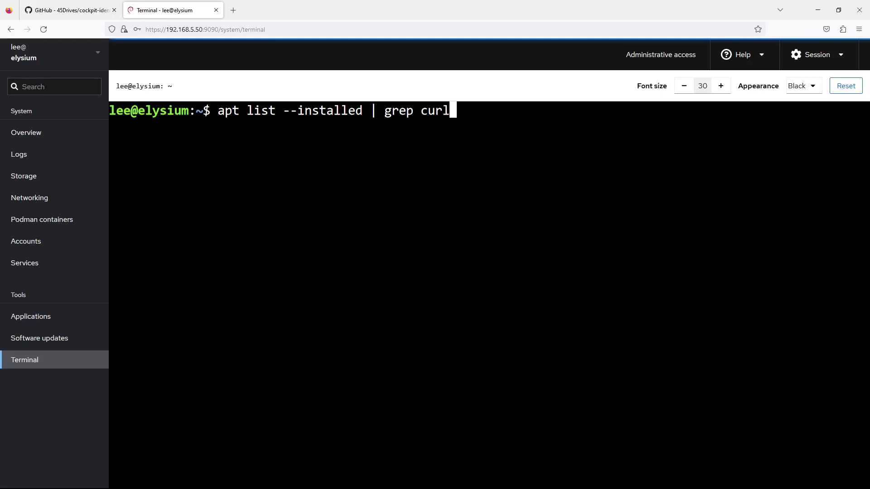
key(Return)
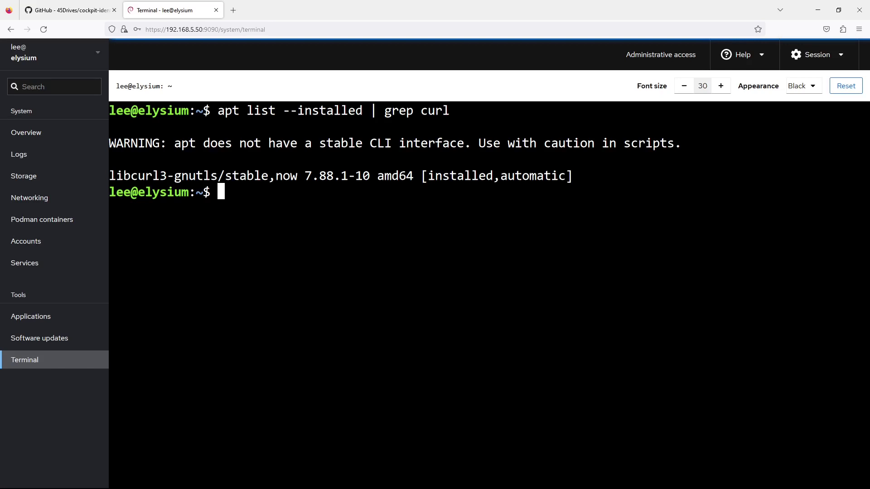
text(clear)
key(Return)
Step: Install curl with sudo apt, entering the sudo password and accepting the installation, and clear the terminal
text(sudo apt install )
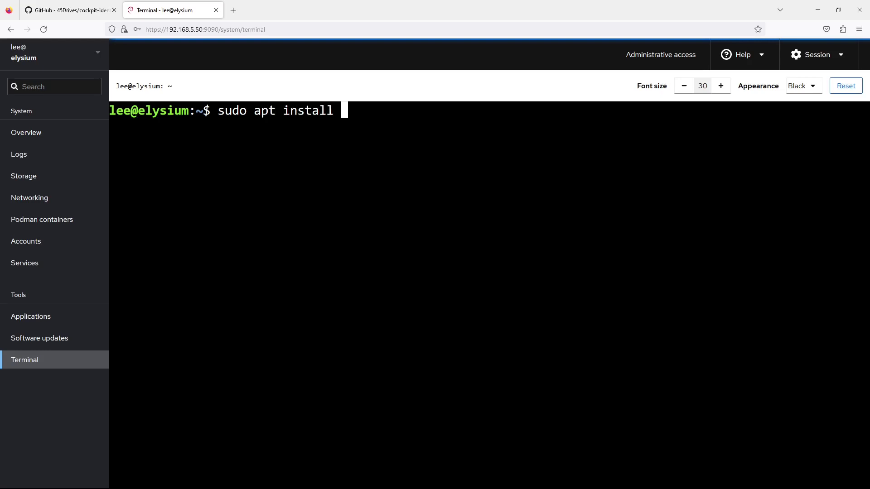
text(curl)
key(Return)
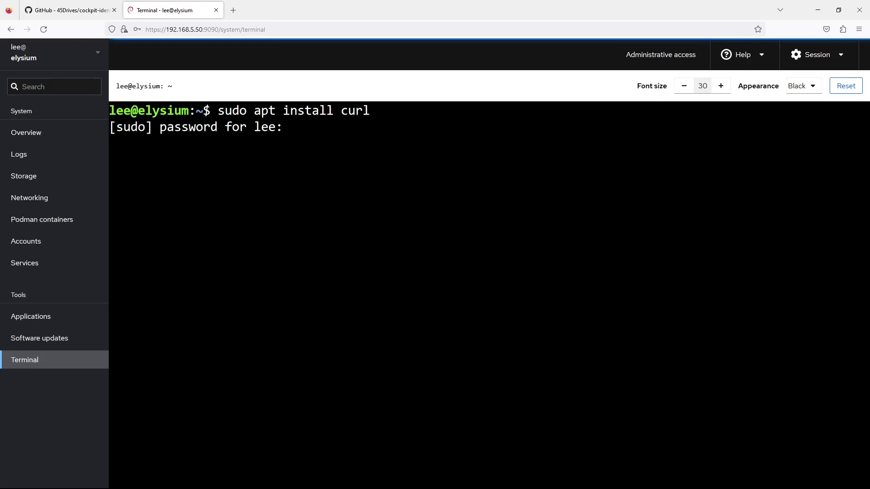
key(Return)
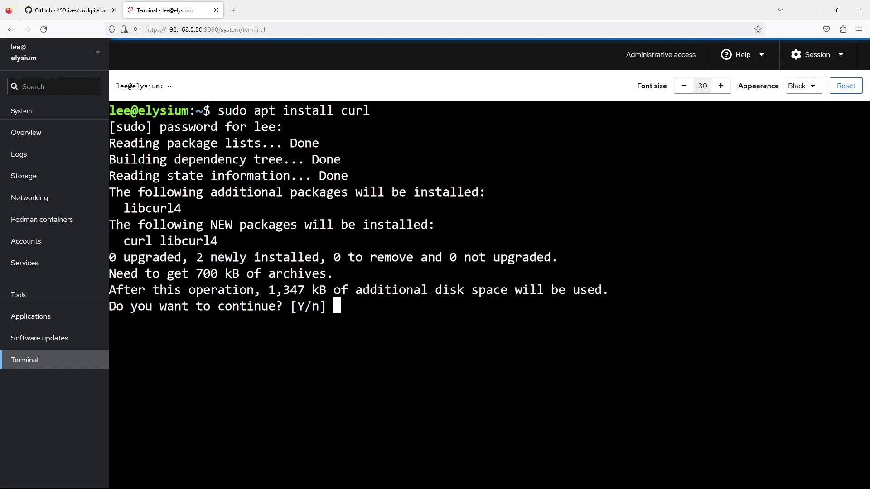
key(Return)
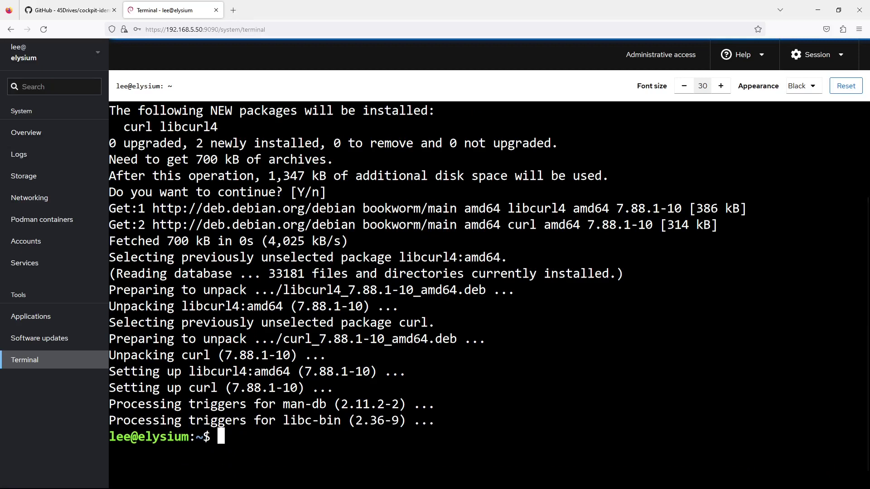
text(clear)
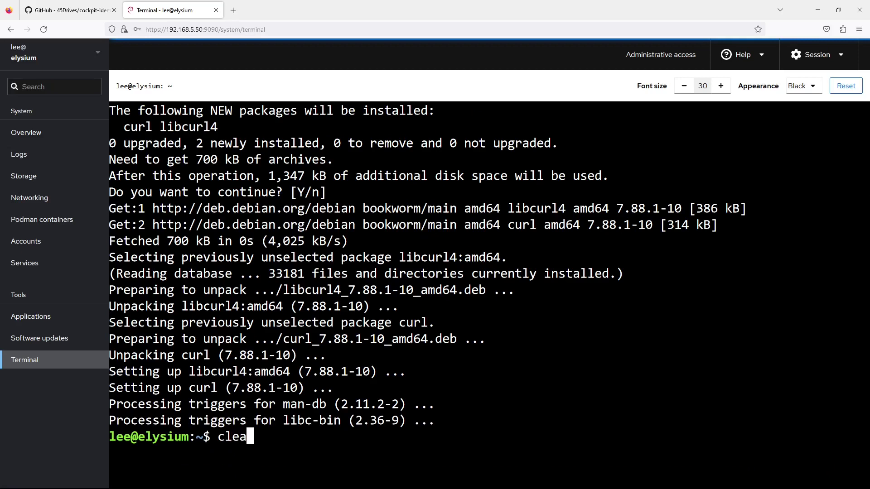
key(Return)
text(curl -sSL https://repo.45drives.com/setup | sudo bash)
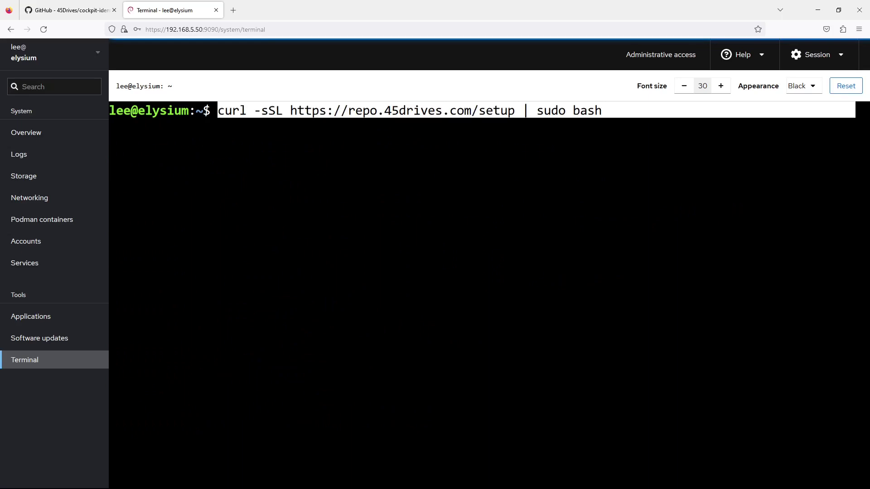
key(Left)
key(Left)
key(Left)
key(Left)
key(Left)
key(Left)
key(Left)
key(Left)
key(Left)
key(Left)
key(Left)
key(Left)
key(Left)
key(Left)
key(Left)
key(Left)
key(Left)
key(Left)
key(Left)
key(Left)
key(Left)
key(Left)
key(Left)
key(Left)
key(Left)
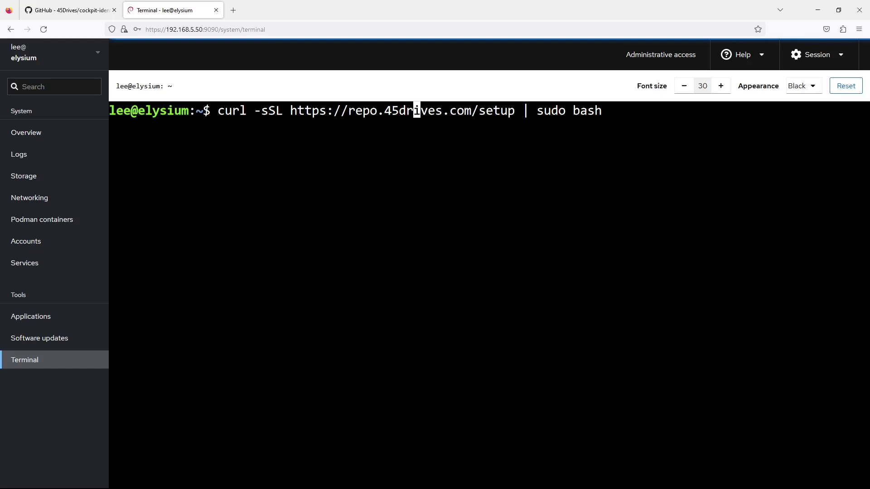
key(Right)
key(Right)
key(Right)
key(Right)
key(Right)
key(Right)
key(Right)
key(Right)
key(Right)
key(Right)
key(Right)
key(Right)
key(Right)
key(Right)
key(Right)
key(Right)
key(Right)
key(Right)
key(Right)
key(Right)
key(Return)
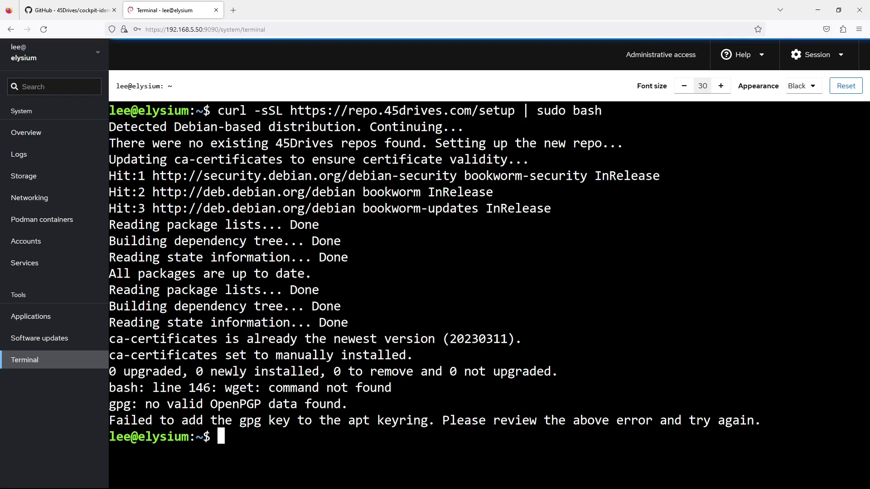
Step: List the contents of /etc/apt/sources.list.d/ and check for wget with "apt list --installed | grep wget"
text(ls /etc/)
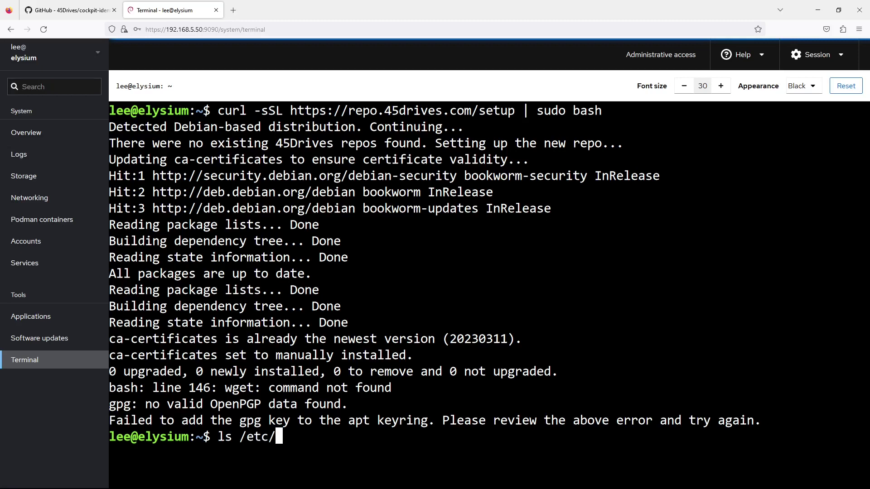
text(apt/so)
key(Tab)
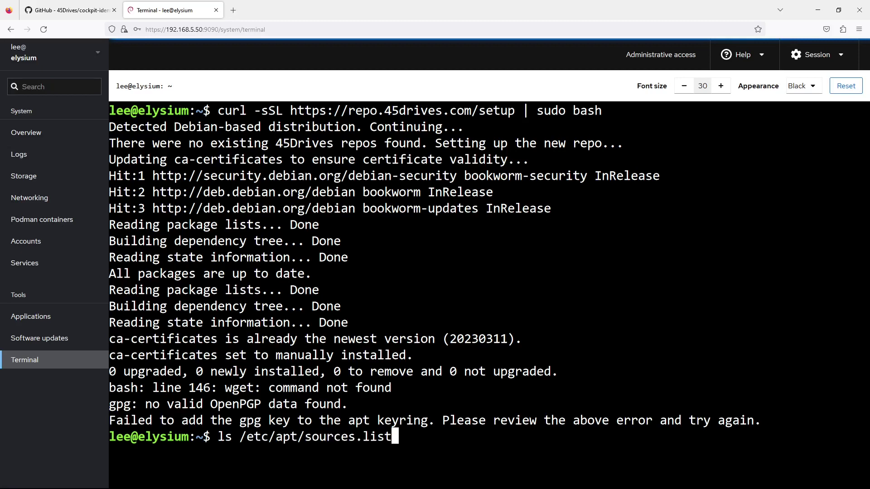
text(.d/)
key(Return)
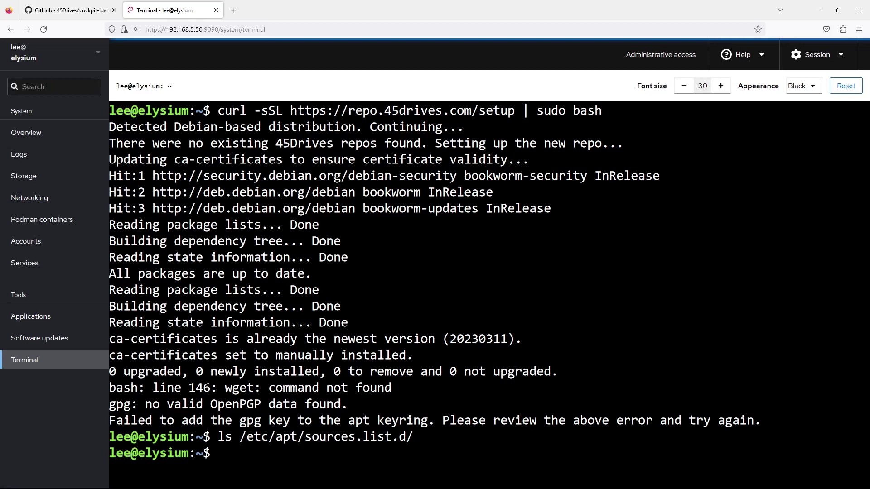
text(apt list --installed | grep wget)
key(Return)
Step: Install wget with sudo apt and clear the terminal
text(sudo apt install )
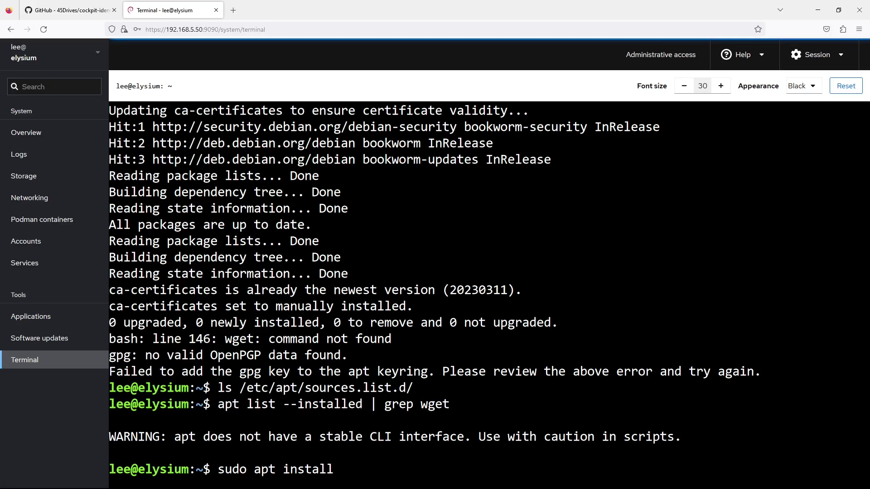
text(wget)
key(Return)
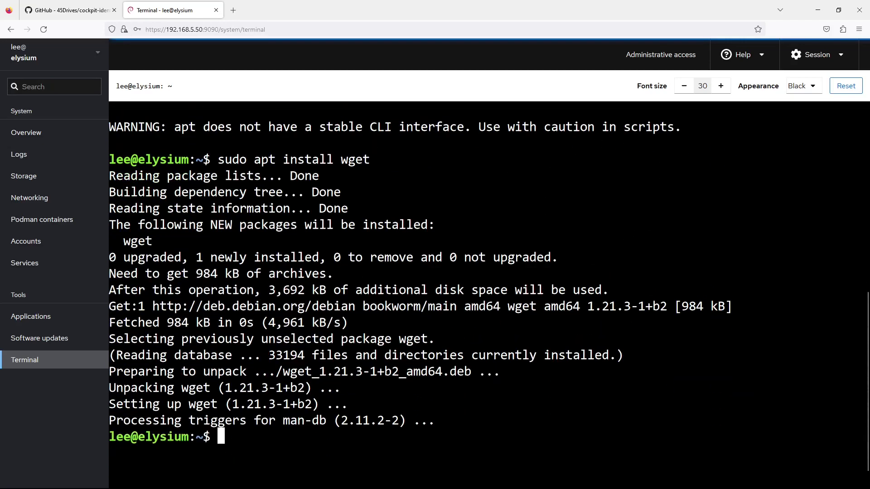
text(clear)
key(Return)
Step: Try running the 45Drives repository setup script again from the command history
key(Up)
key(Up)
key(Up)
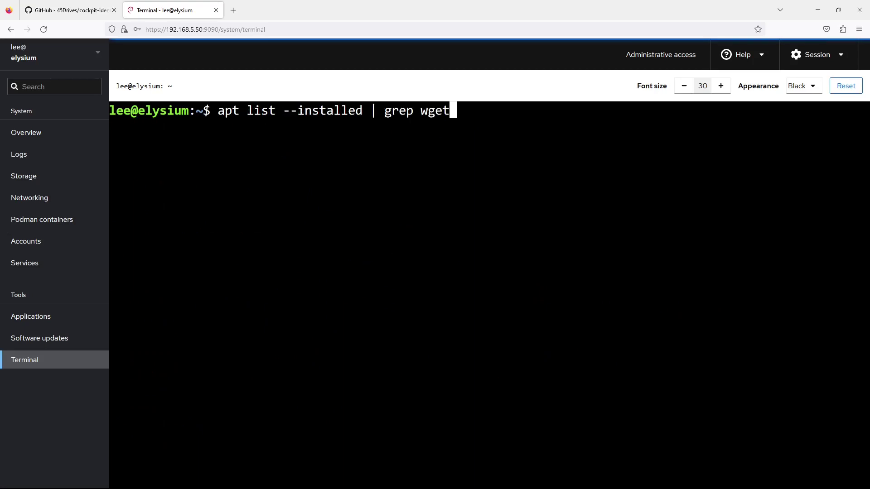
key(Up)
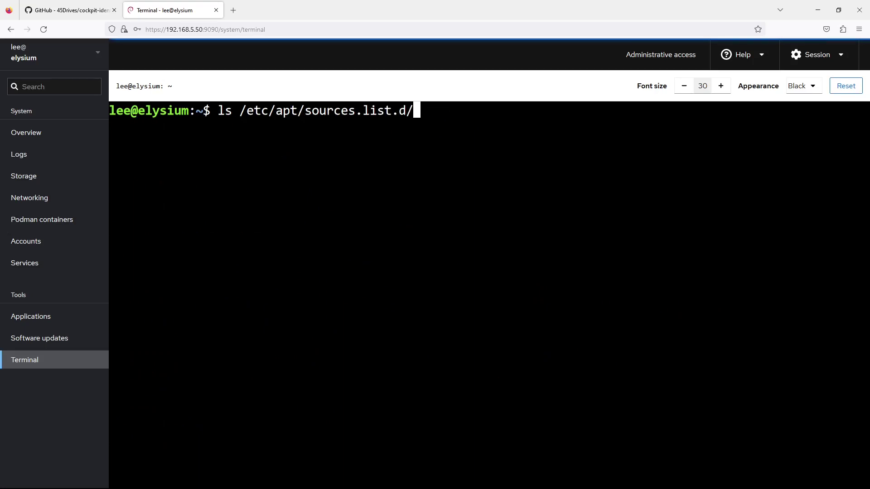
key(Up)
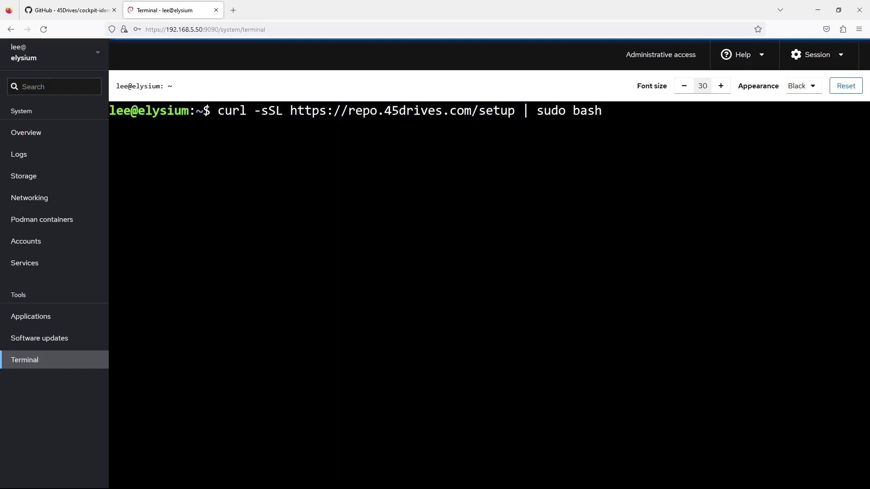
key(Return)
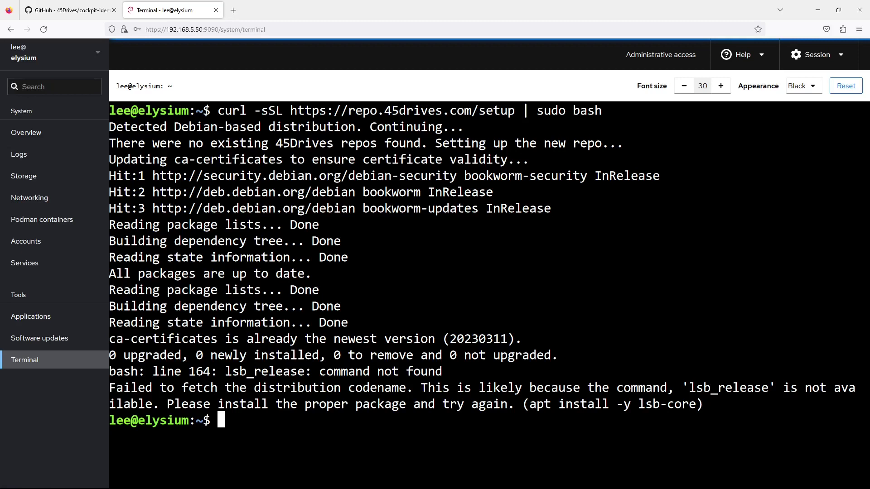
Step: Highlight lsb_release in the script's output and list matching packages with "apt list | grep lsb"
drag(226, 371, 304, 371)
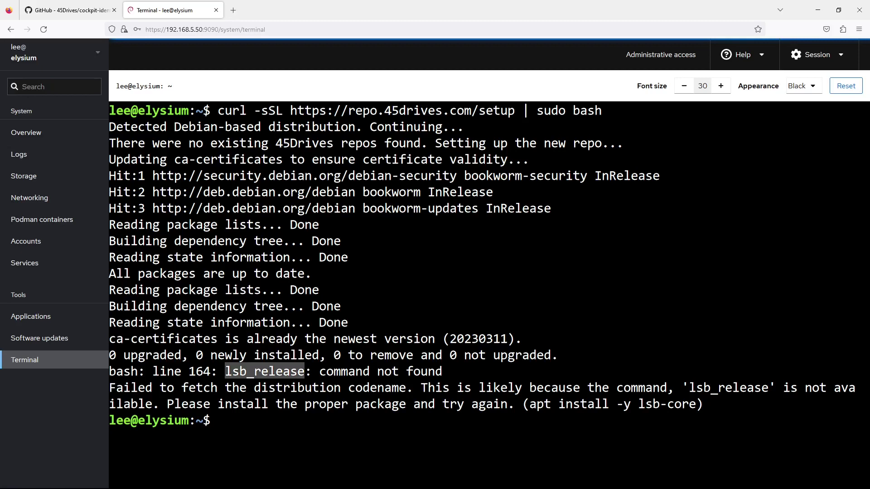
text(apt list | grep lsb)
key(Return)
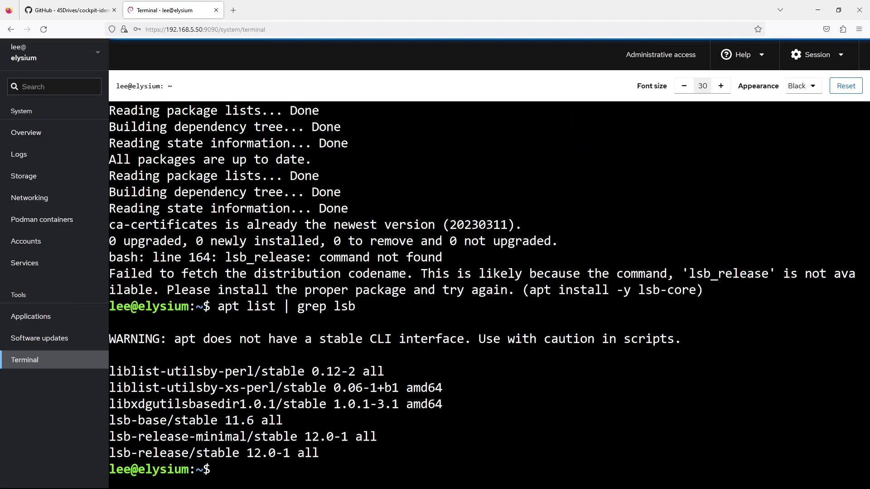
Step: Install lsb-release with sudo apt and clear the terminal
text(apt install)
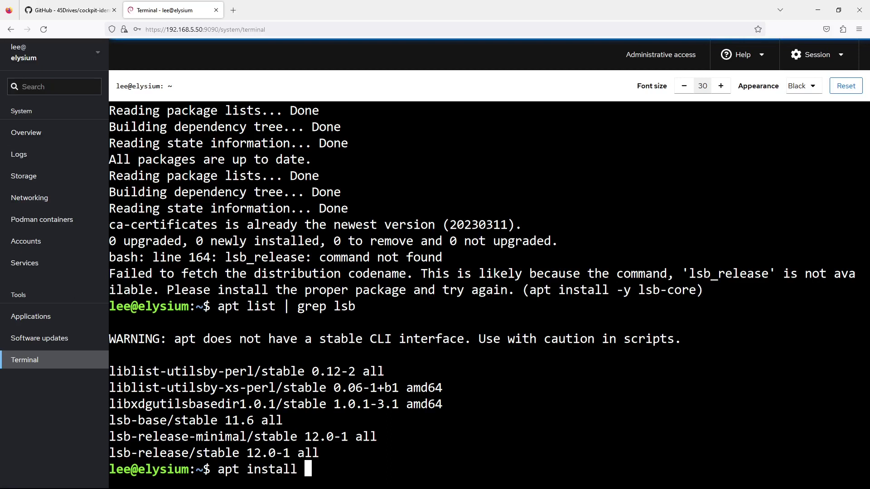
key(BackSpace)
key(BackSpace)
key(BackSpace)
key(BackSpace)
key(BackSpace)
key(BackSpace)
key(BackSpace)
key(BackSpace)
key(BackSpace)
key(BackSpace)
key(BackSpace)
text(sudo )
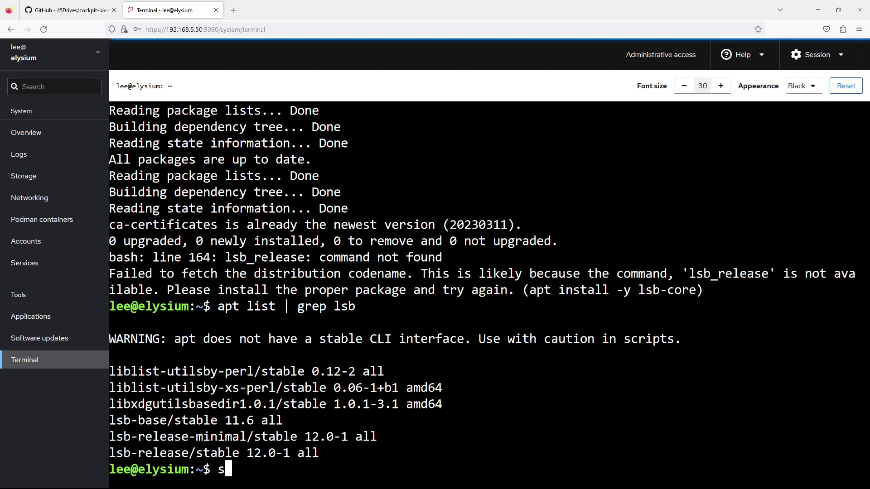
text(apt i)
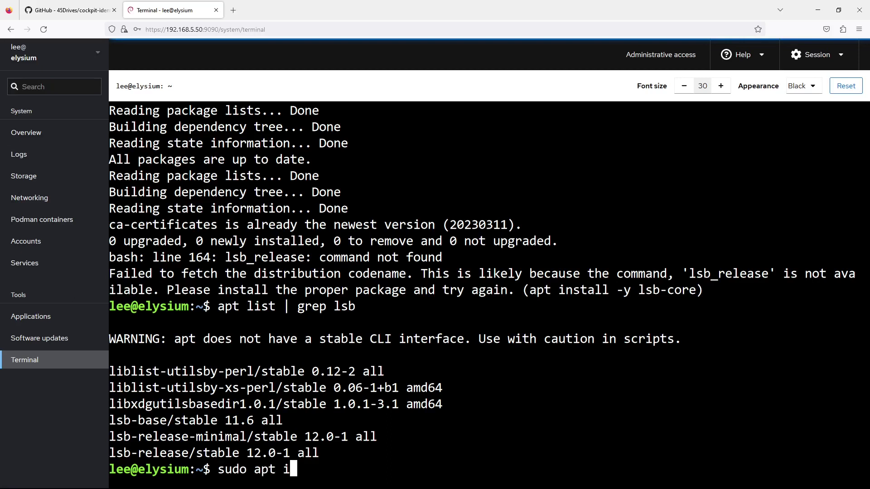
text(nstall lsb-release)
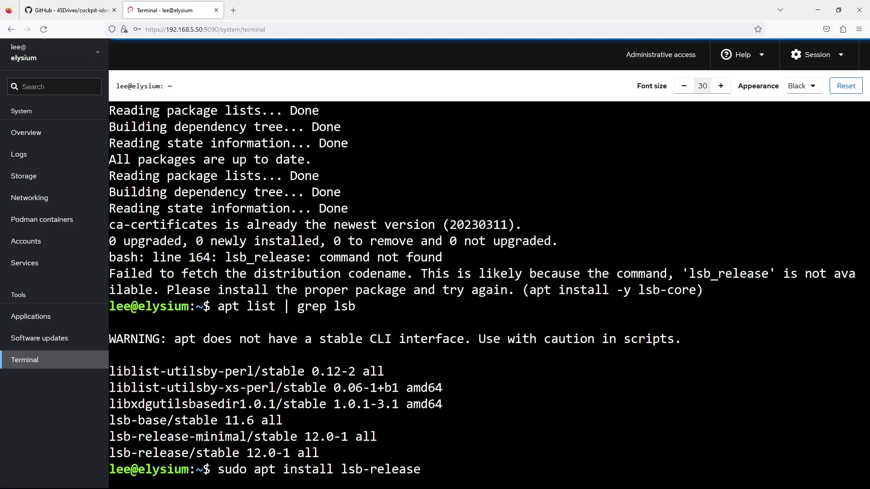
key(Return)
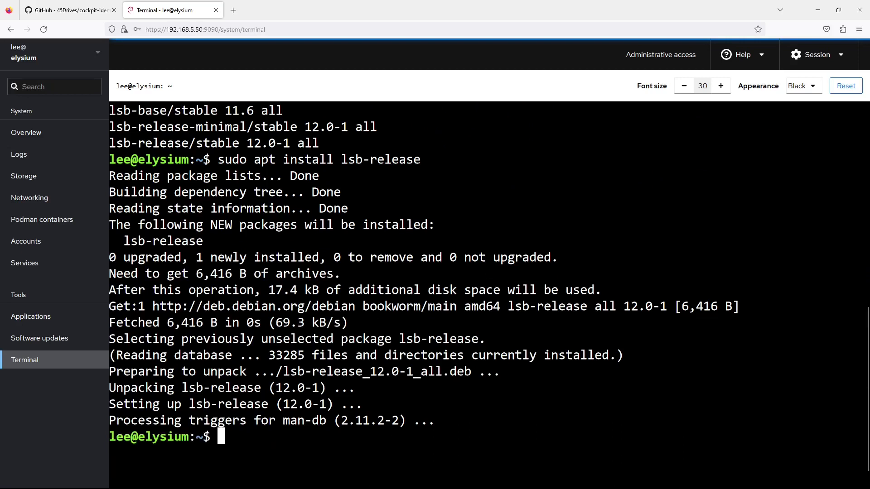
key(Up)
key(Up)
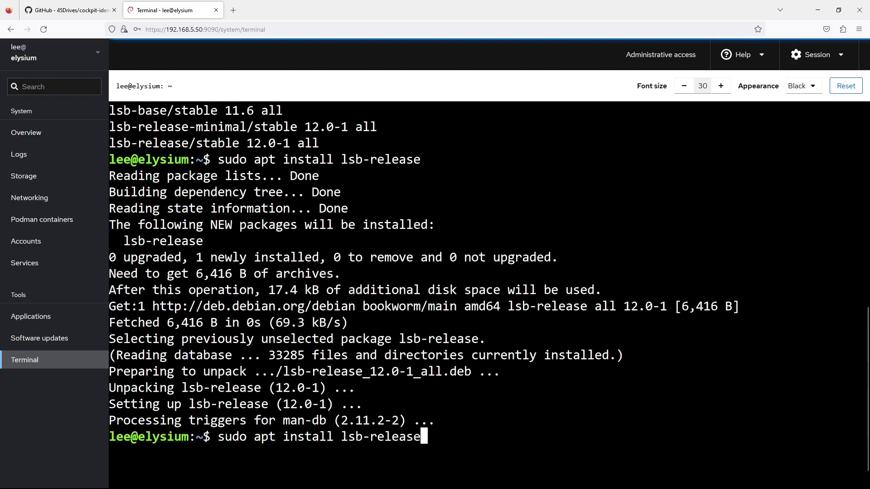
key(BackSpace)
key(BackSpace)
key(BackSpace)
key(BackSpace)
key(BackSpace)
key(BackSpace)
key(BackSpace)
key(BackSpace)
key(BackSpace)
key(BackSpace)
key(BackSpace)
key(BackSpace)
key(BackSpace)
key(BackSpace)
key(BackSpace)
key(BackSpace)
key(BackSpace)
key(BackSpace)
key(BackSpace)
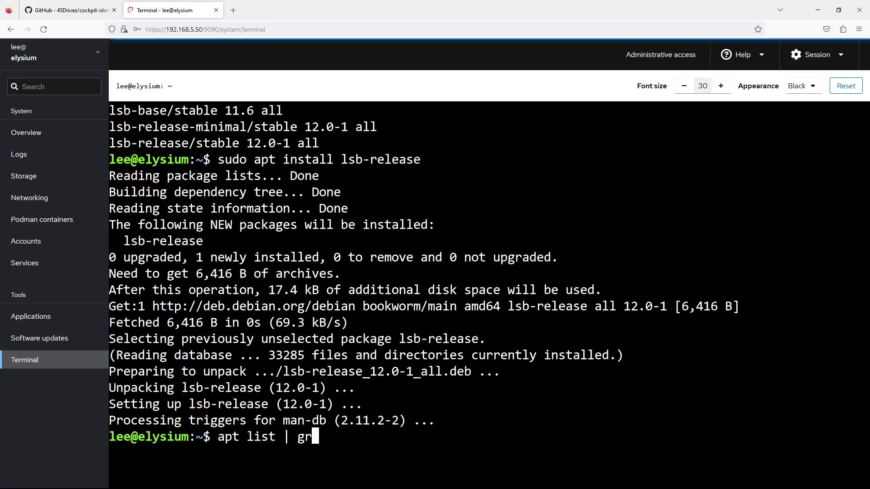
text(clear)
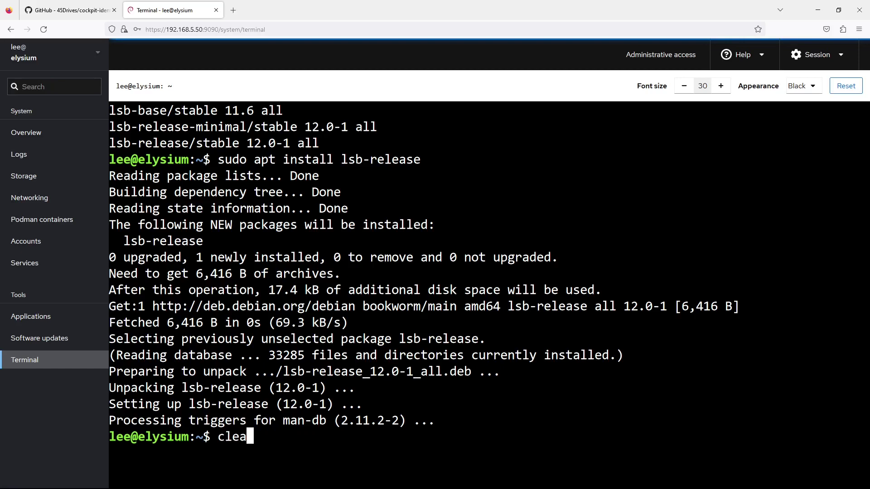
key(Return)
key(Up)
key(Up)
key(Up)
key(Up)
key(Up)
key(Up)
key(Up)
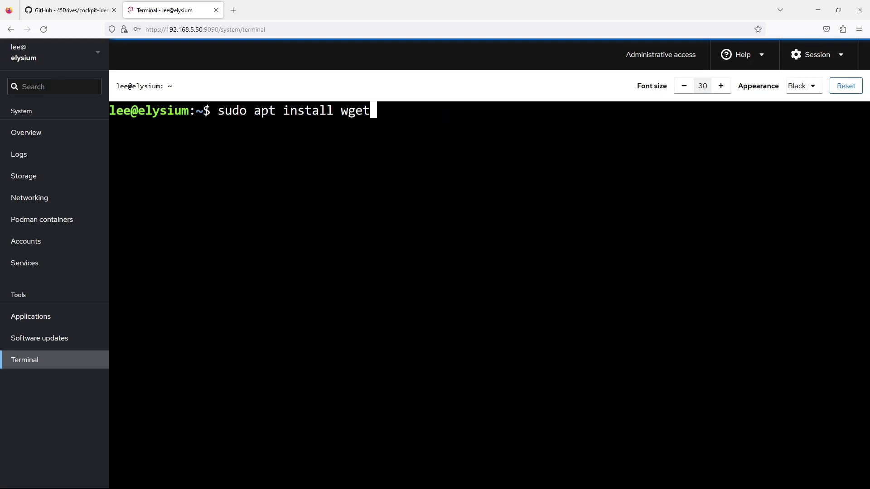
key(Up)
key(Up)
key(Up)
key(Up)
key(Up)
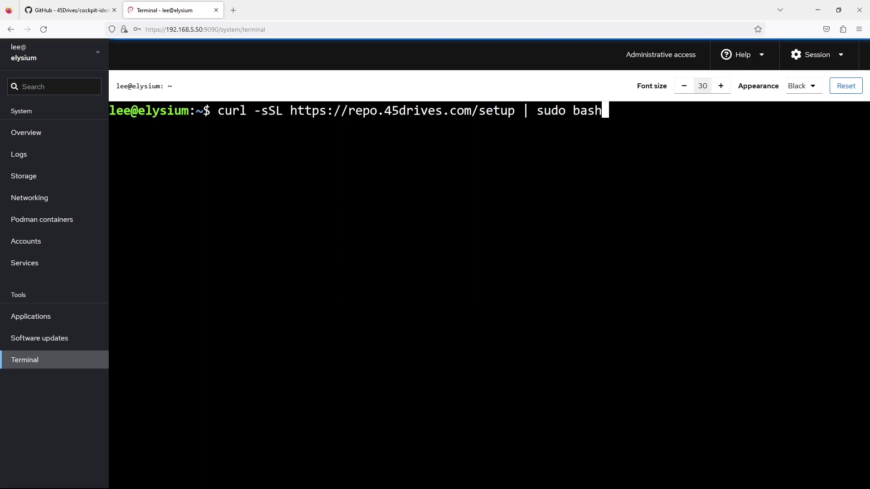
key(Return)
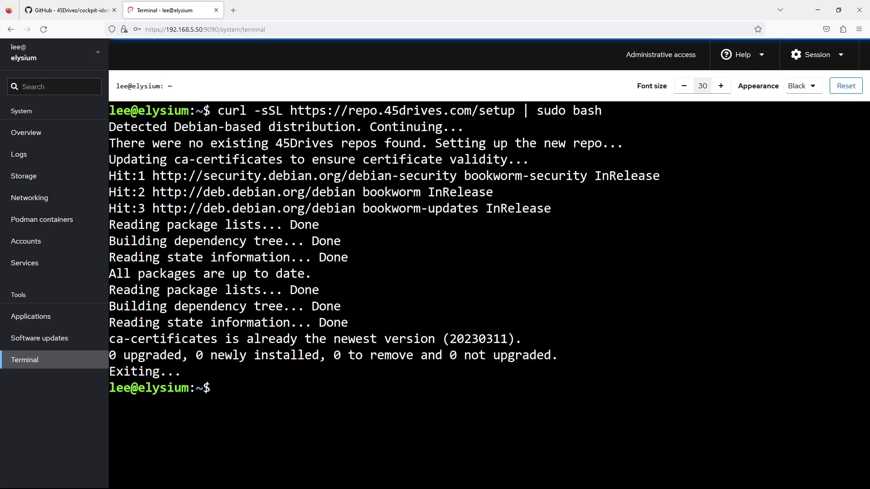
Step: Clear the terminal, refresh the package lists with "sudo apt update", and highlight the repo.45drives.com lines in the output
text(clear)
key(Return)
text(sudo apt )
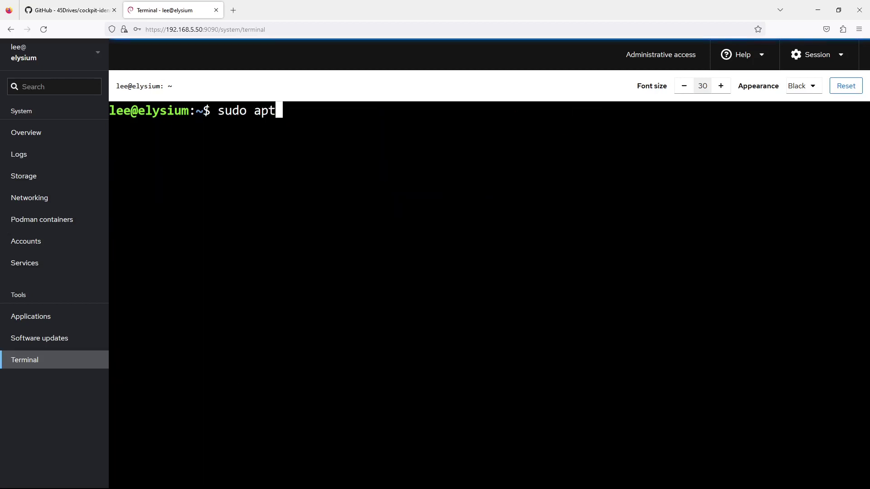
text(update)
key(Return)
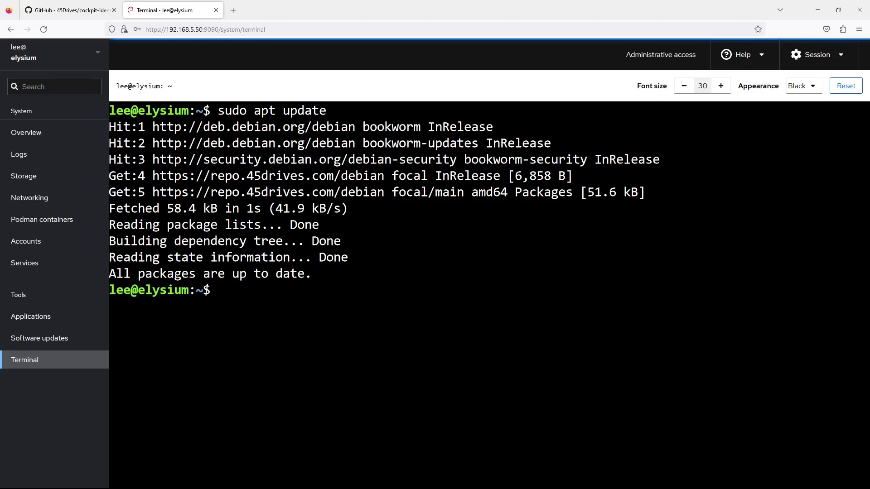
drag(109, 176, 660, 192)
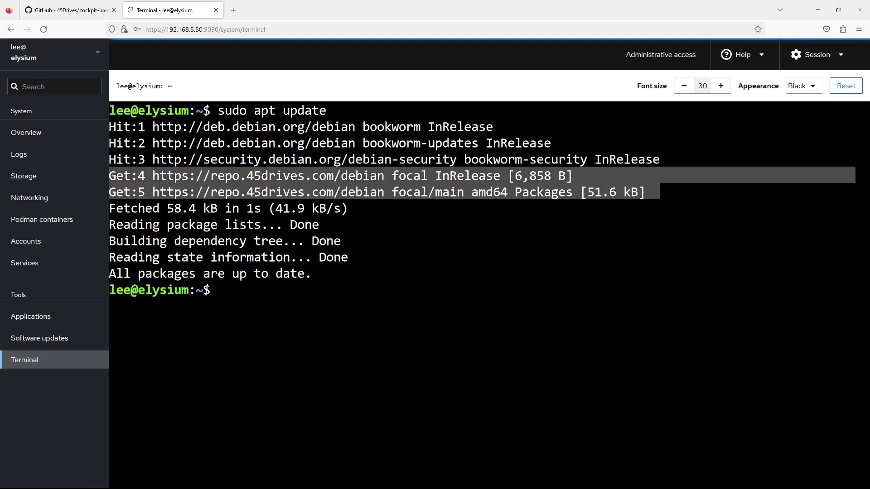
click(660, 192)
Step: List the contents of the /etc/apt/sources.list.d/ directory
text(ls /etc/apt/sour)
key(Tab)
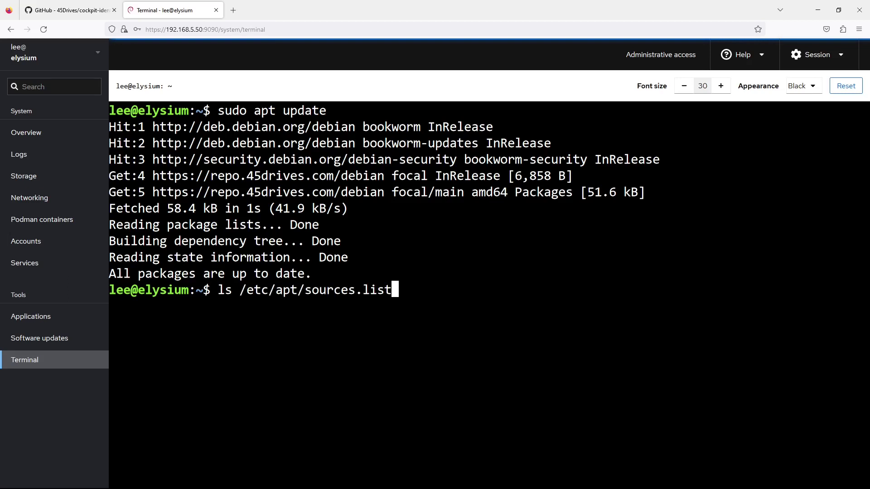
text(.)
key(Tab)
key(Return)
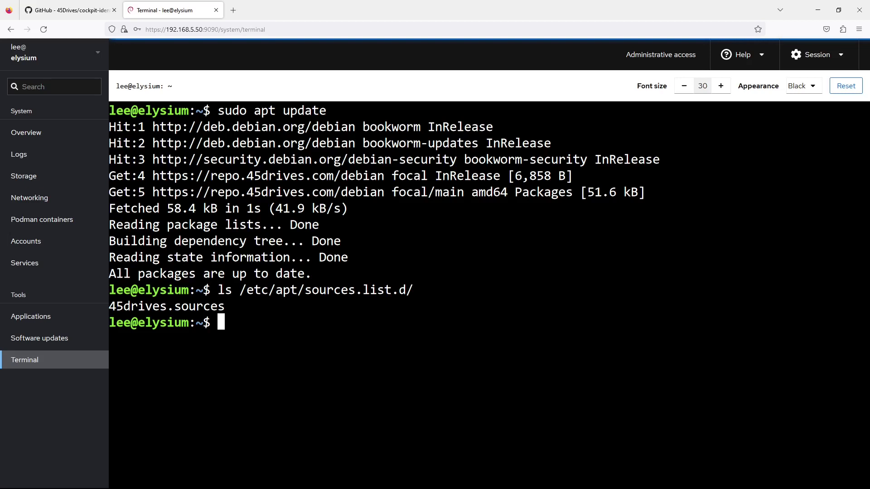
Step: Clear the terminal and list the matching packages with "apt list | grep cockpit"
text(clear)
key(Return)
text(apt list )
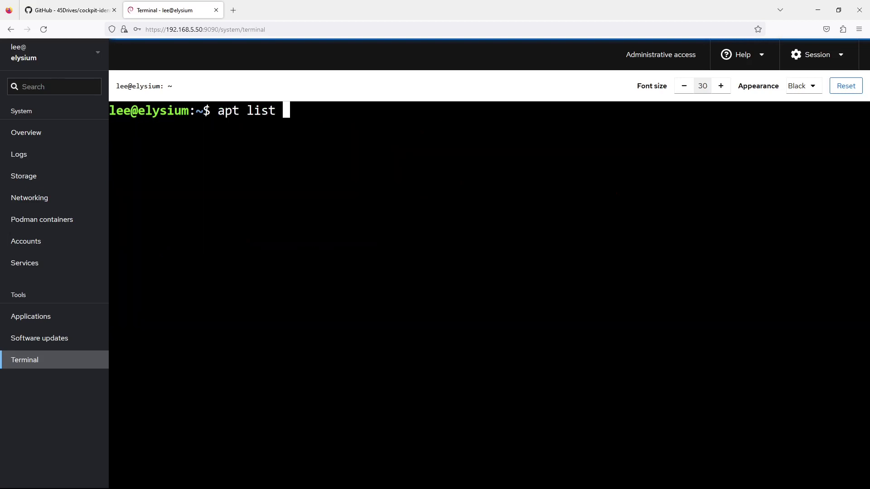
text(| g)
key(BackSpace)
text(grep )
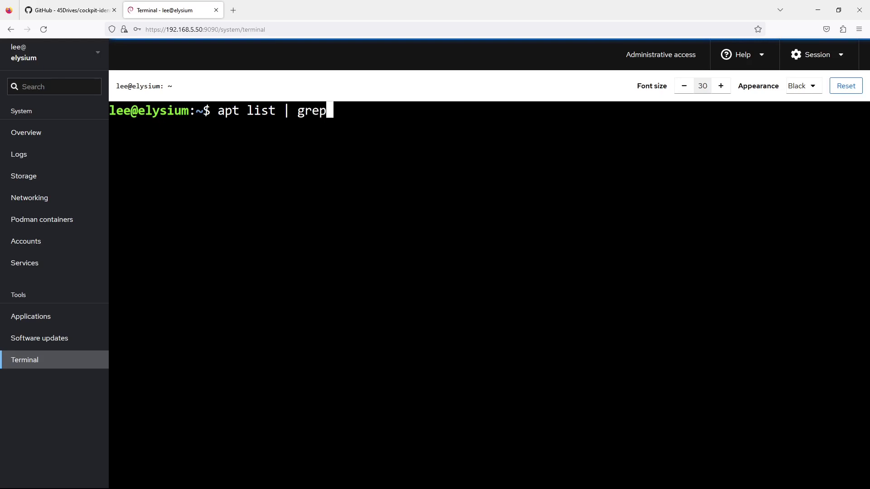
text(cockpit)
key(Return)
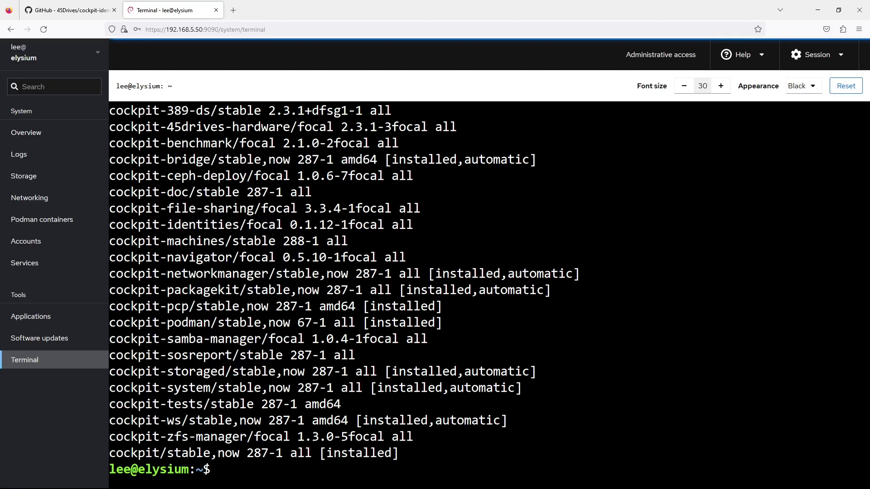
Step: Highlight the cockpit-file-sharing and cockpit-samba-manager entries in the package list and clear the terminal
drag(428, 208, 109, 208)
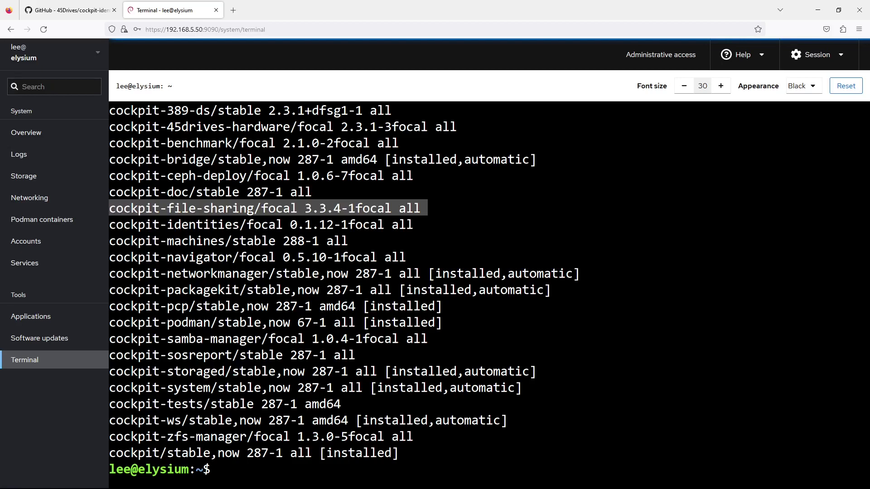
key(Escape)
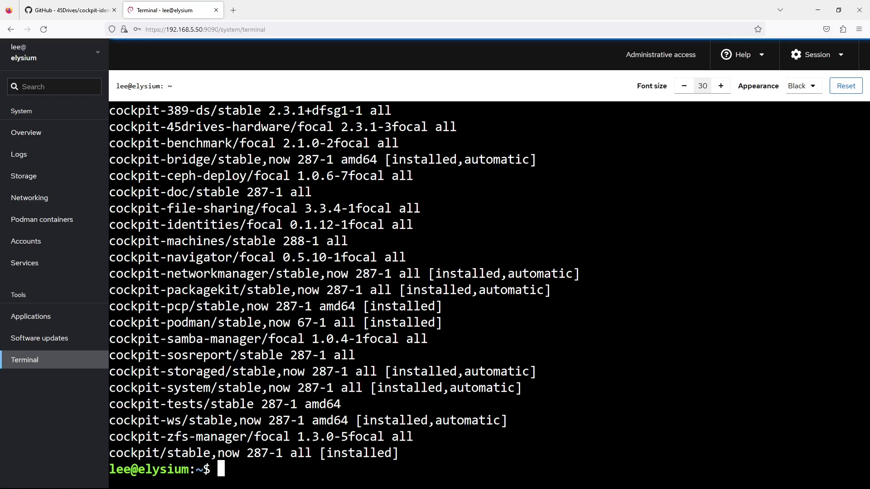
click(430, 338)
drag(431, 338, 247, 338)
drag(168, 338, 269, 338)
drag(167, 207, 254, 208)
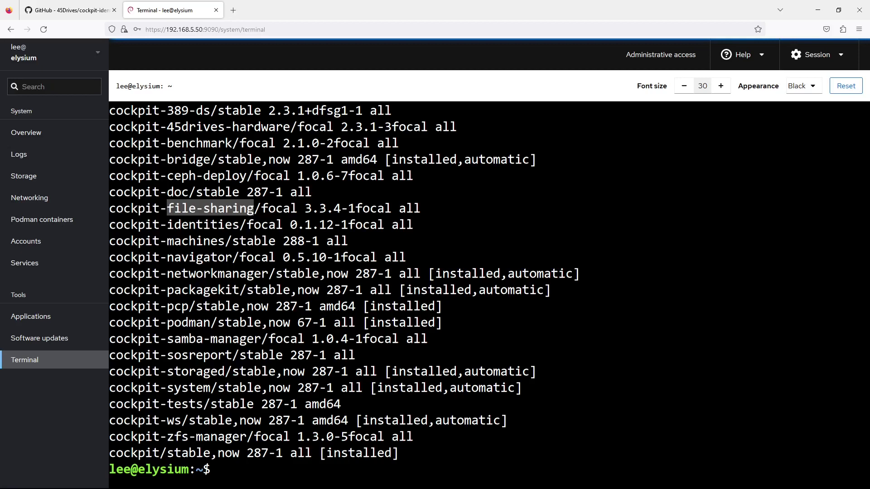
text(clear)
key(Return)
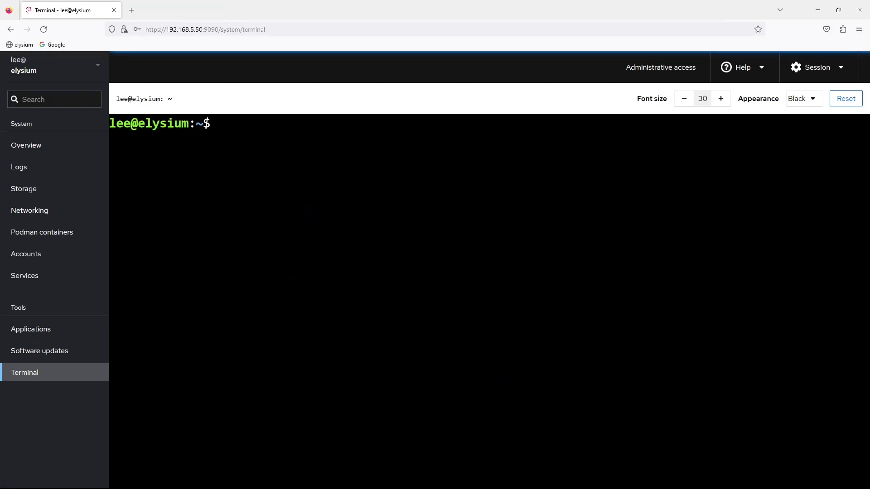
Step: Set the terminal font size to 28
click(684, 99)
click(685, 98)
text(sudo s)
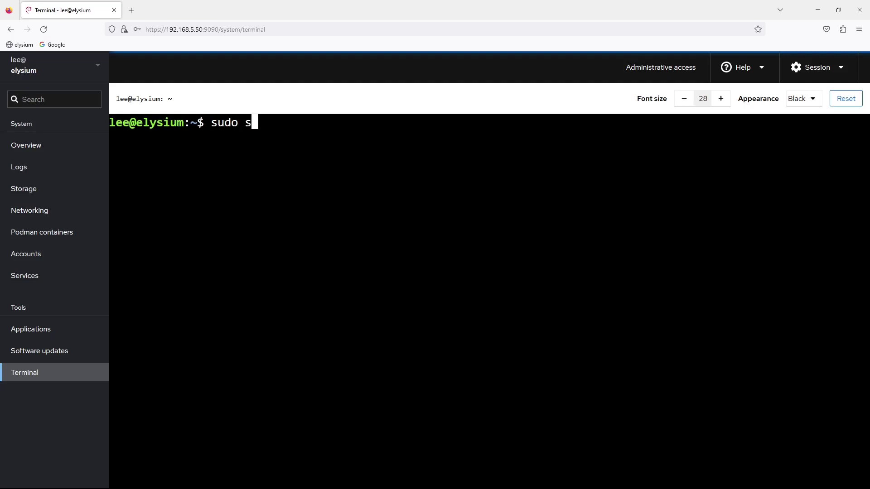
text(ambs)
key(BackSpace)
key(BackSpace)
key(BackSpace)
key(BackSpace)
key(BackSpace)
key(BackSpace)
key(BackSpace)
key(BackSpace)
key(BackSpace)
key(BackSpace)
Step: Install the samba package with "sudo apt install samba", accept its dependencies, and clear the terminal
text(sudo apt install samba)
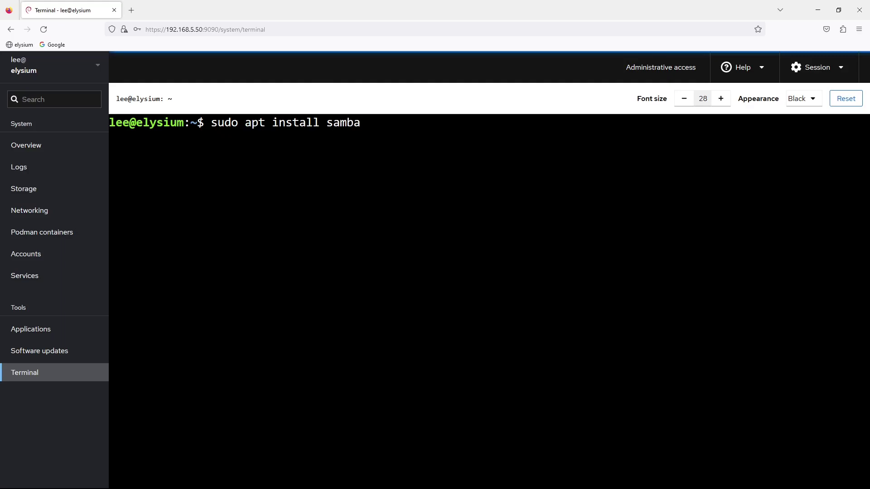
key(Return)
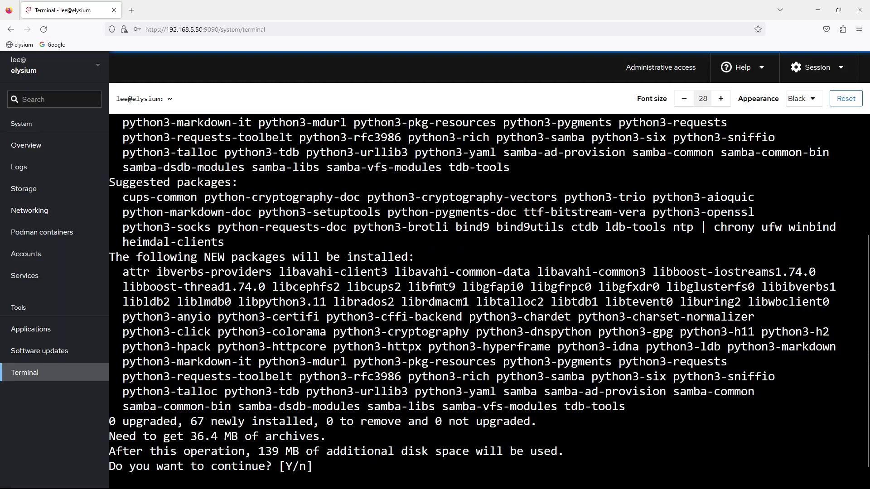
scroll(489, 299, up, 4)
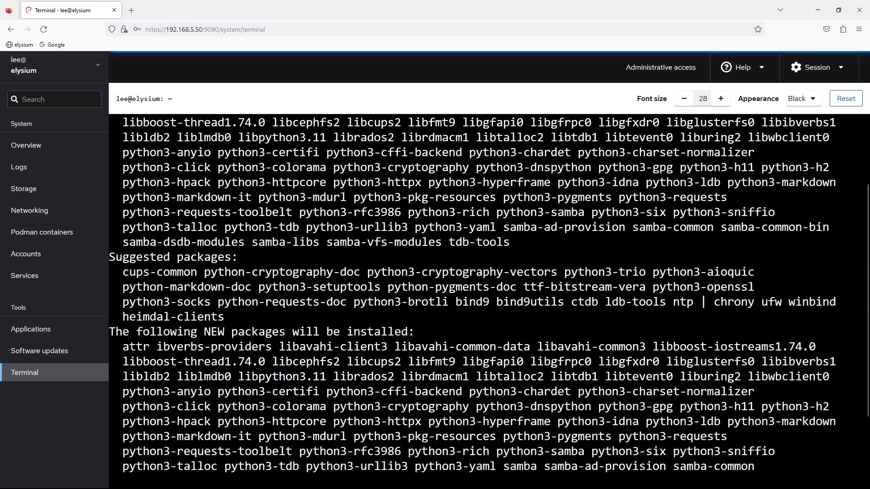
key(Return)
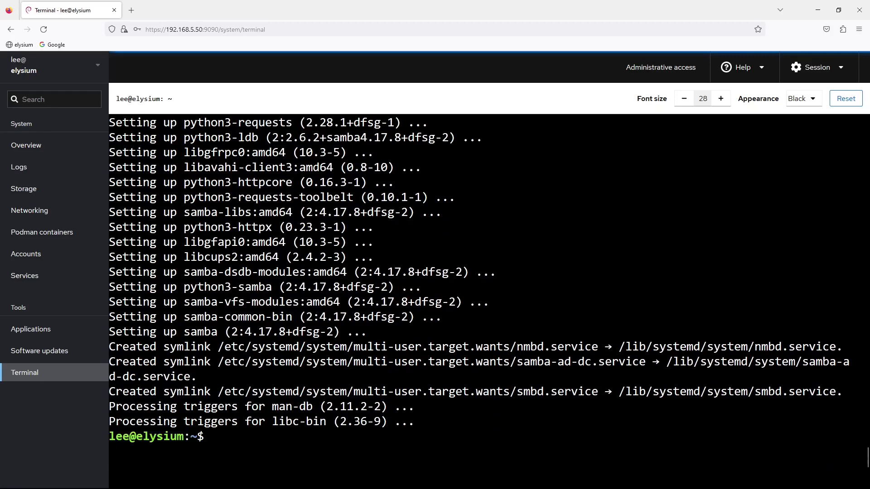
text(clear)
key(Left)
key(Return)
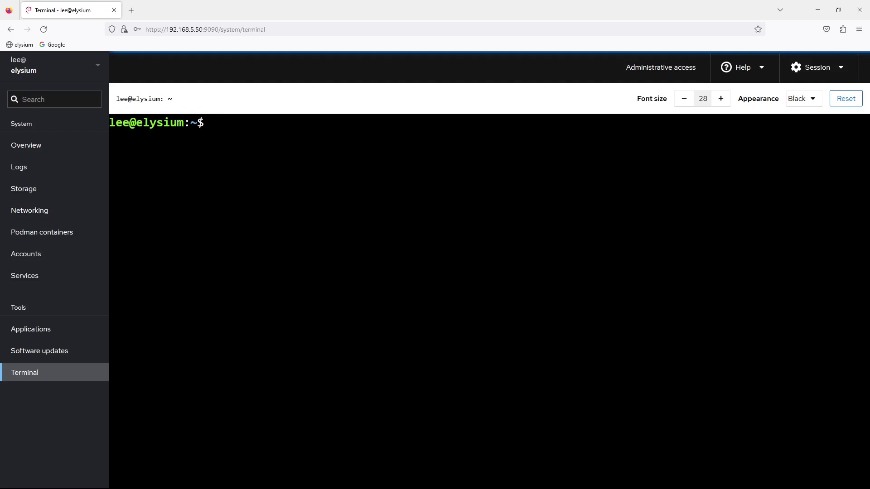
Step: Extend the recalled install command to "sudo apt install samba-client", install the package, and clear the terminal
text(clear)
key(Up)
key(Up)
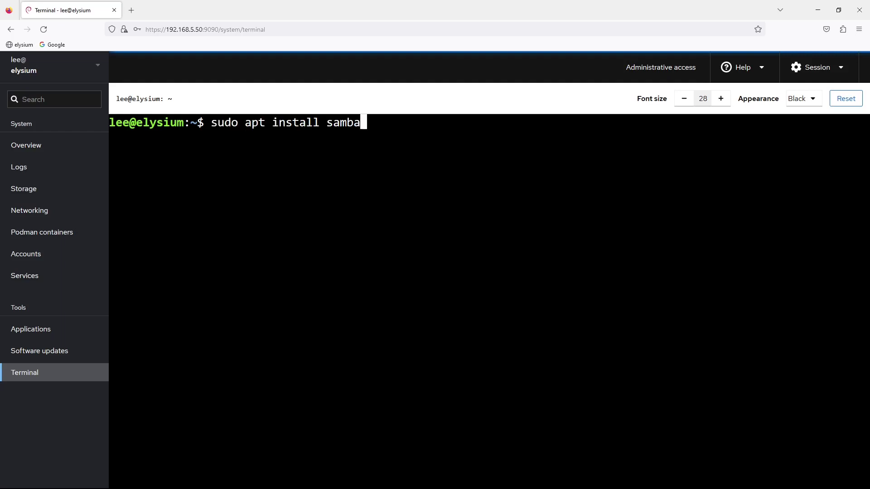
text(-client)
key(Return)
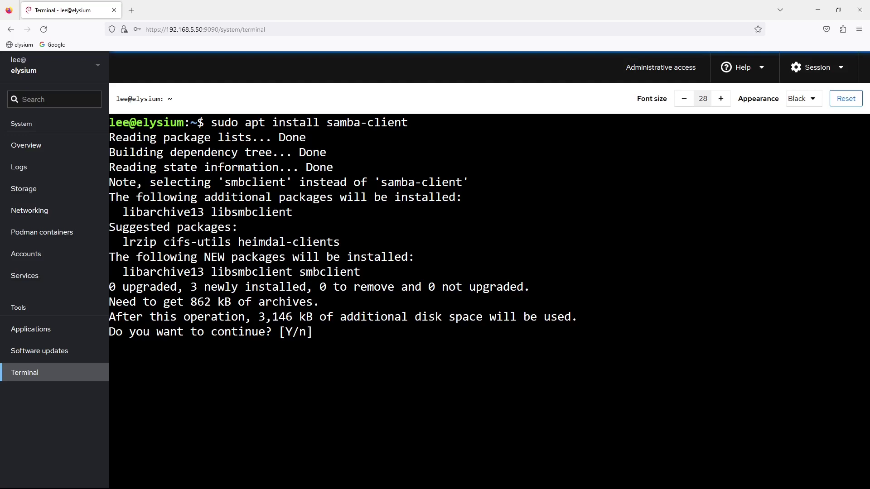
key(Return)
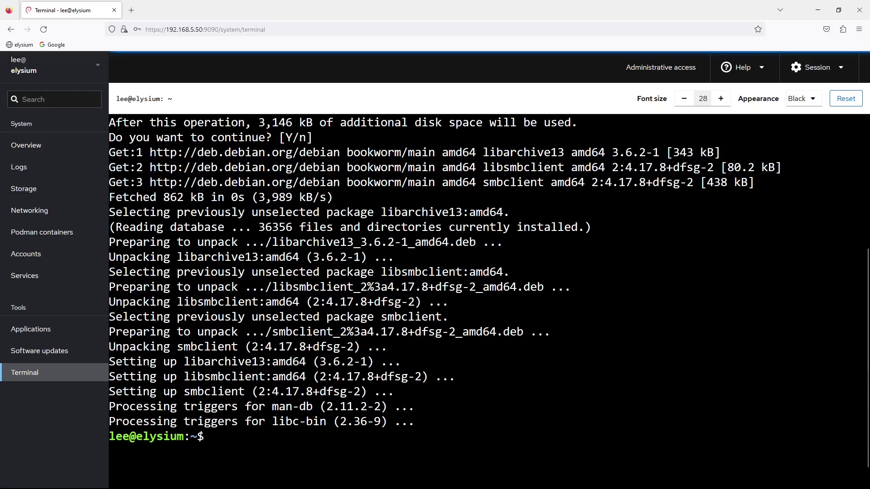
text(clear)
key(Return)
Step: Replace the package in the recalled install command with cifs-utils, install it, and clear the terminal
key(Up)
key(Up)
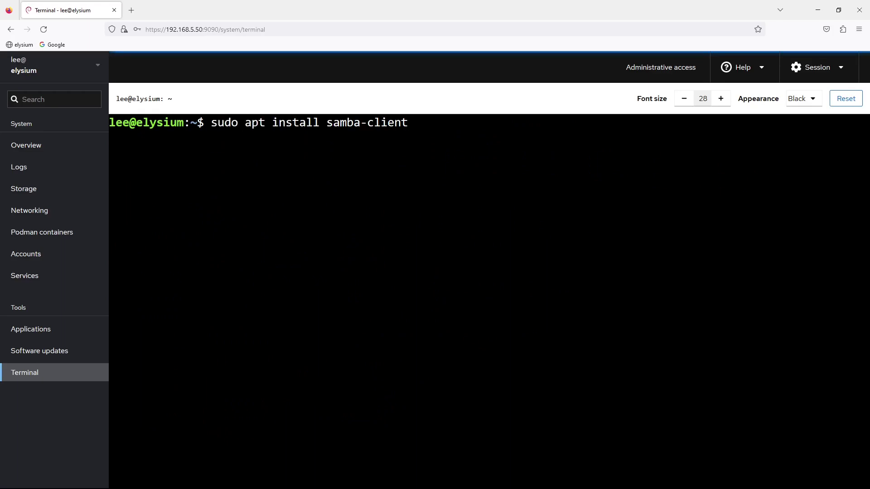
key(BackSpace)
key(BackSpace)
key(BackSpace)
key(BackSpace)
key(BackSpace)
key(BackSpace)
key(BackSpace)
key(BackSpace)
key(BackSpace)
key(BackSpace)
key(BackSpace)
key(BackSpace)
text(cif)
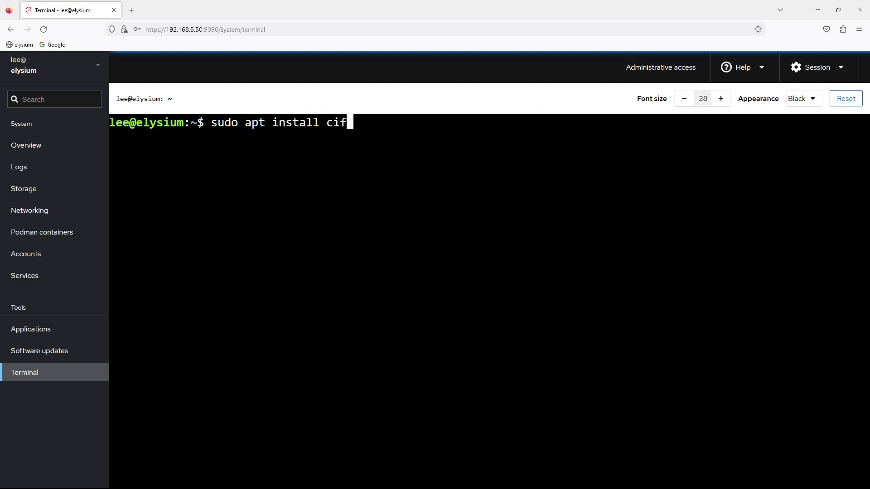
text(s-utils)
key(Return)
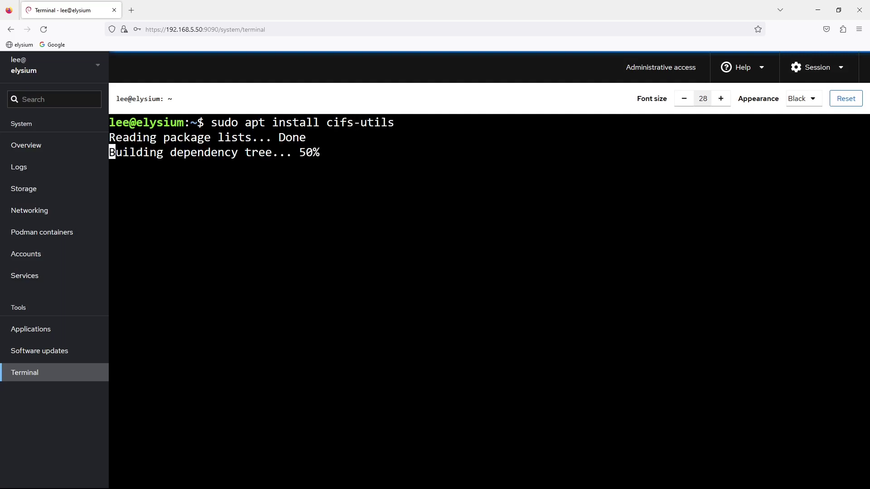
key(Return)
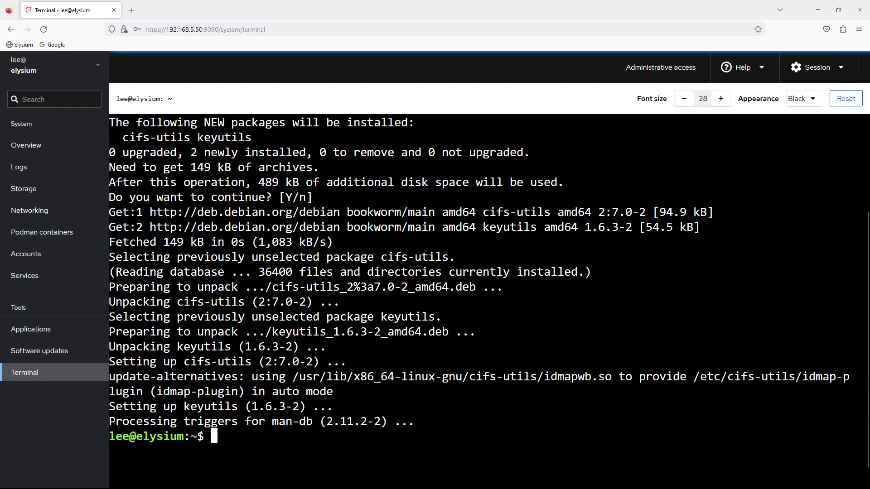
key(ctrl+l)
text(clear)
Step: Correct the recalled command to "sudo apt install cockpit-file-sharing", install the package with its dependencies, and clear the terminal
key(Up)
key(Left)
key(Left)
key(Left)
key(Left)
key(Left)
key(Left)
key(Left)
text(-)
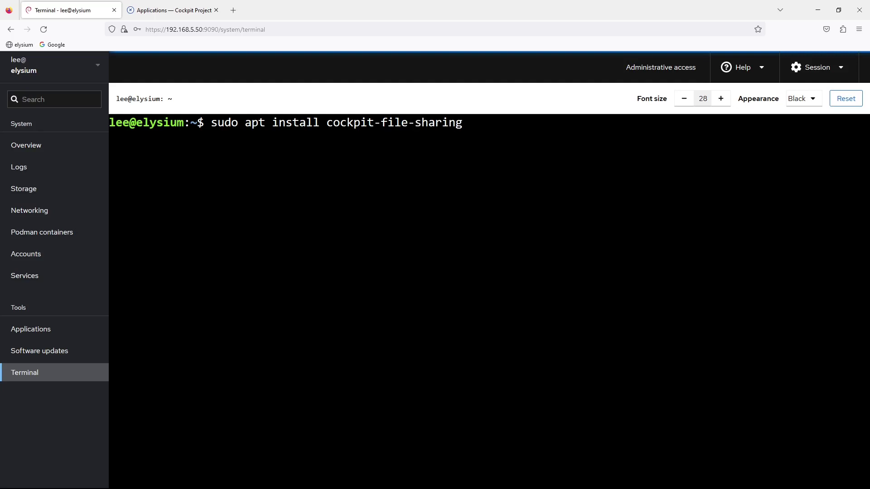
key(Return)
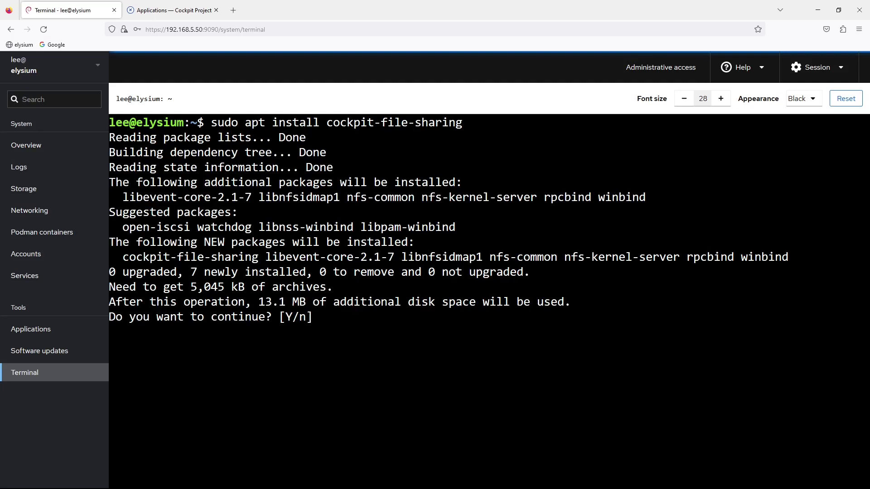
key(Return)
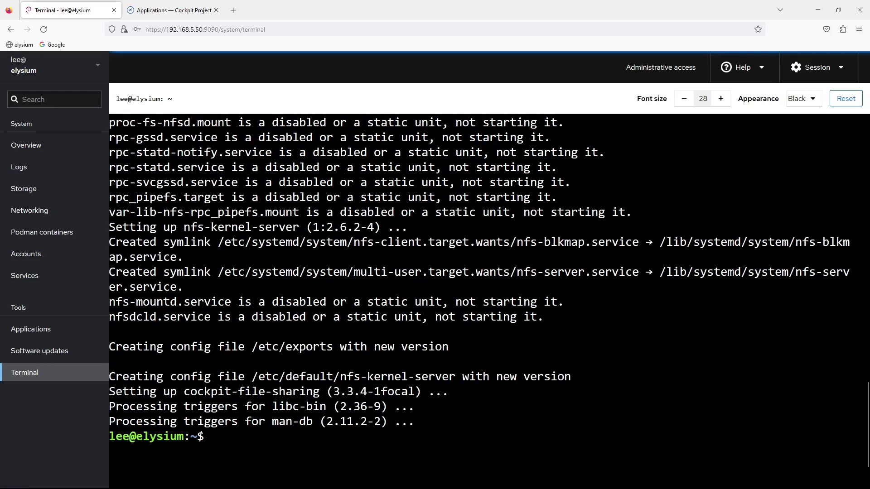
text(clear)
key(Return)
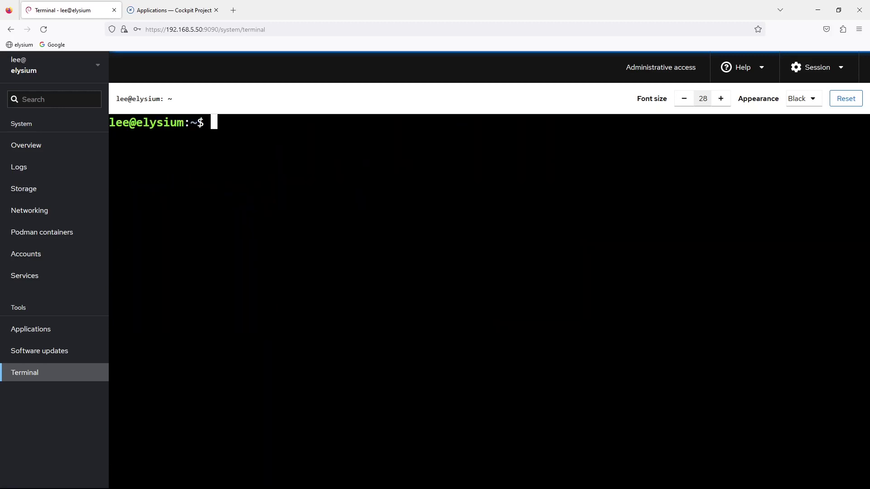
Step: Look through the command history and list the available Cockpit packages again to check the package names
key(Up)
key(Up)
key(Up)
key(Up)
key(Down)
key(Up)
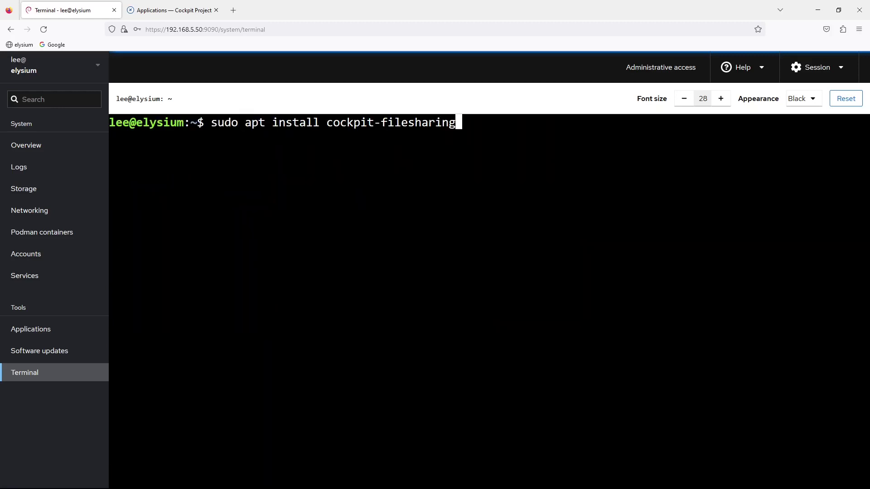
key(Down)
key(Up)
key(Down)
key(Up)
key(Return)
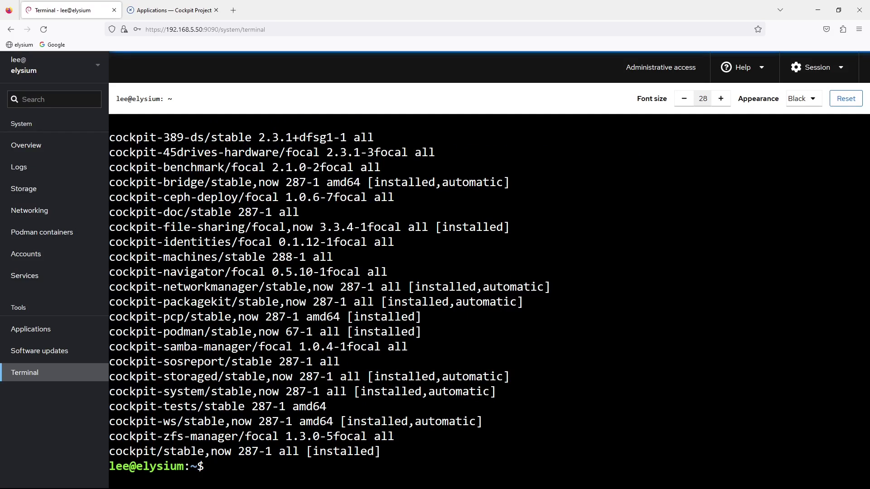
Step: Correct the recalled command to "sudo apt install cockpit-identities", install the package, and clear the terminal
text(clear)
key(Return)
text(apt list | grep cockpit)
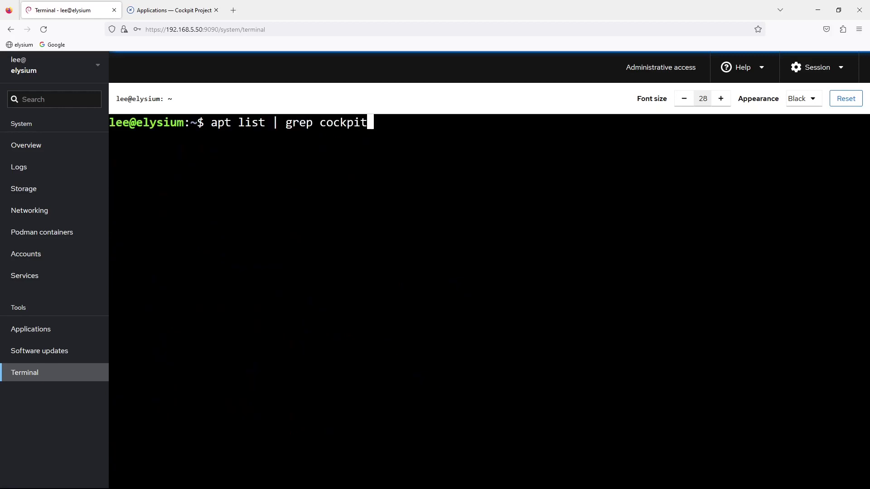
key(Up)
key(Up)
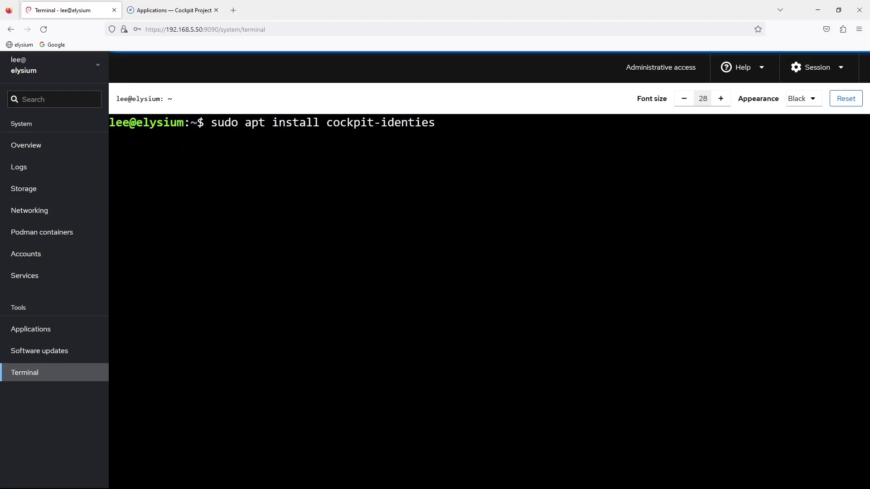
key(BackSpace)
key(BackSpace)
key(BackSpace)
text(ities)
key(Return)
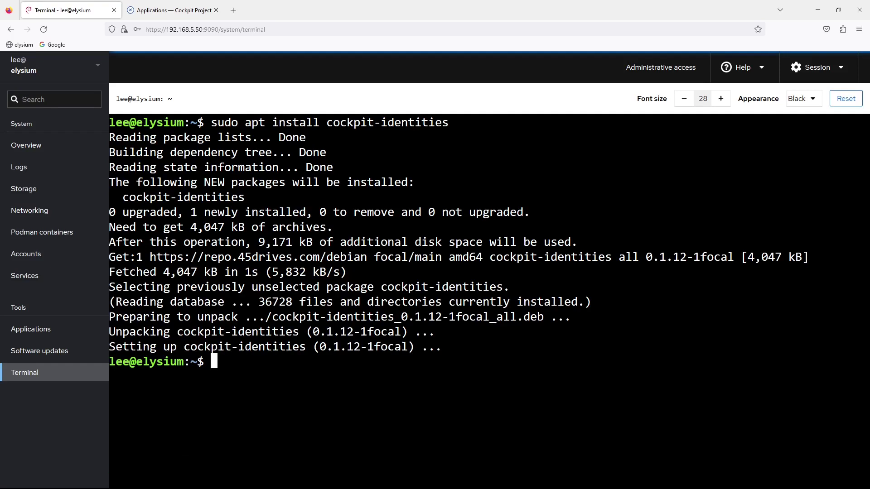
text(clear)
key(Return)
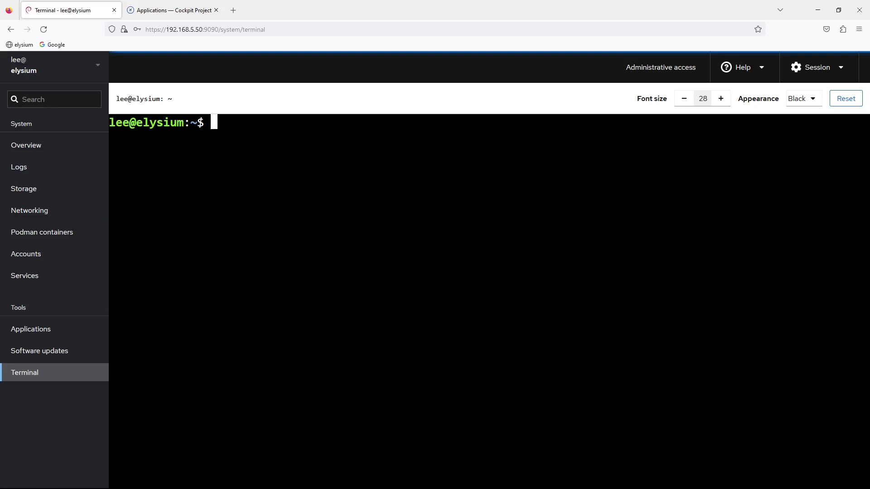
Step: Change the recalled install command to "sudo apt install cockpit-navigator", install the package with its dependencies, and clear the terminal
key(Up)
key(Up)
key(BackSpace)
key(BackSpace)
key(BackSpace)
key(BackSpace)
key(BackSpace)
key(BackSpace)
key(BackSpace)
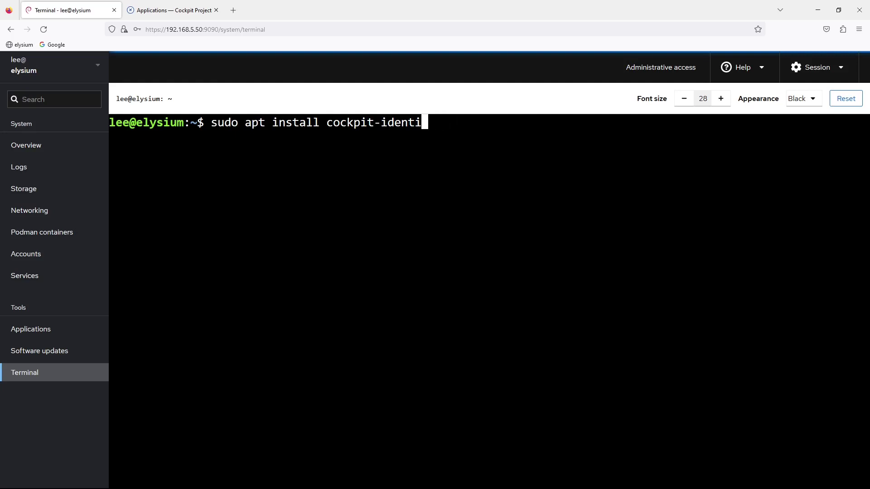
key(BackSpace)
key(BackSpace)
key(BackSpace)
text(navigator)
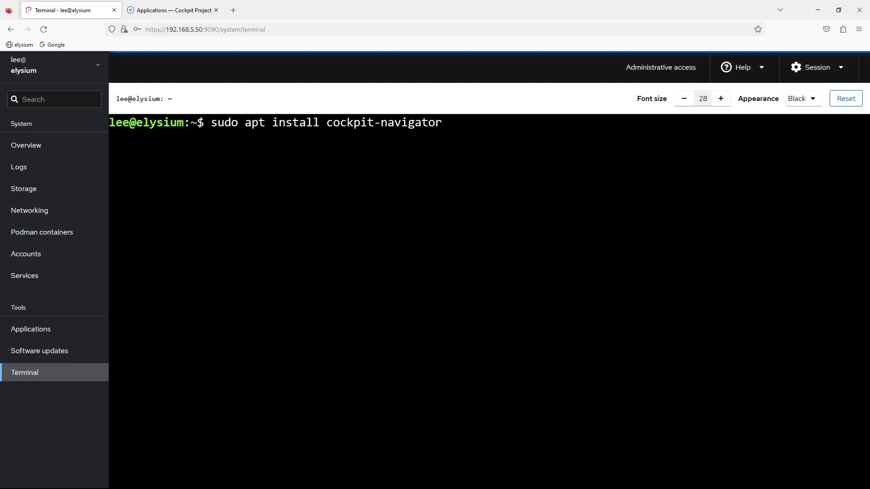
key(Return)
key(Return)
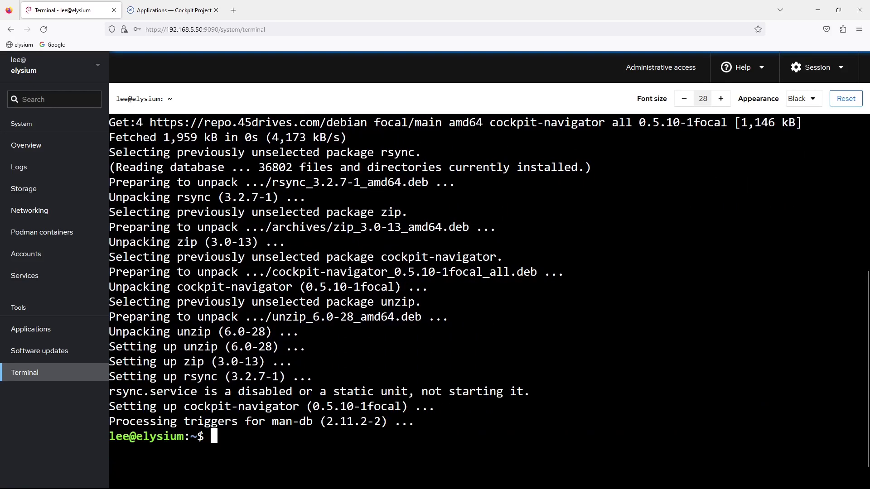
text(clear)
key(Return)
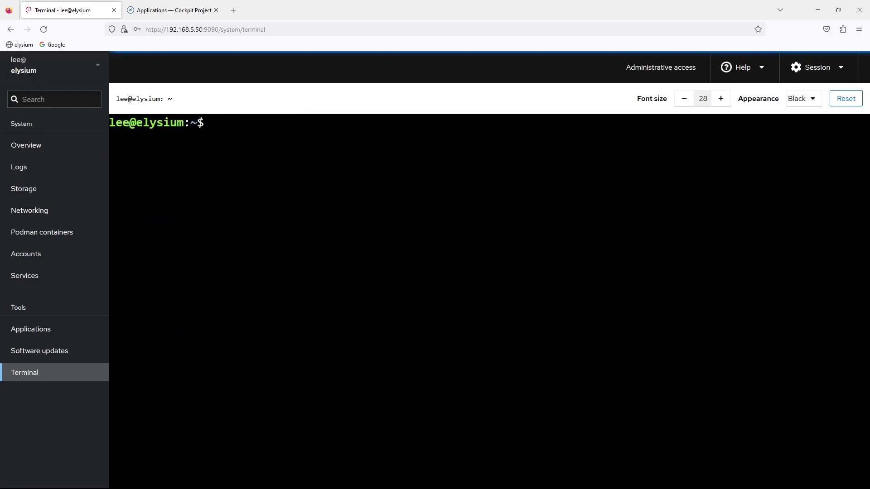
Step: Go to the system overview and reload the web console so the newly installed modules load
click(26, 145)
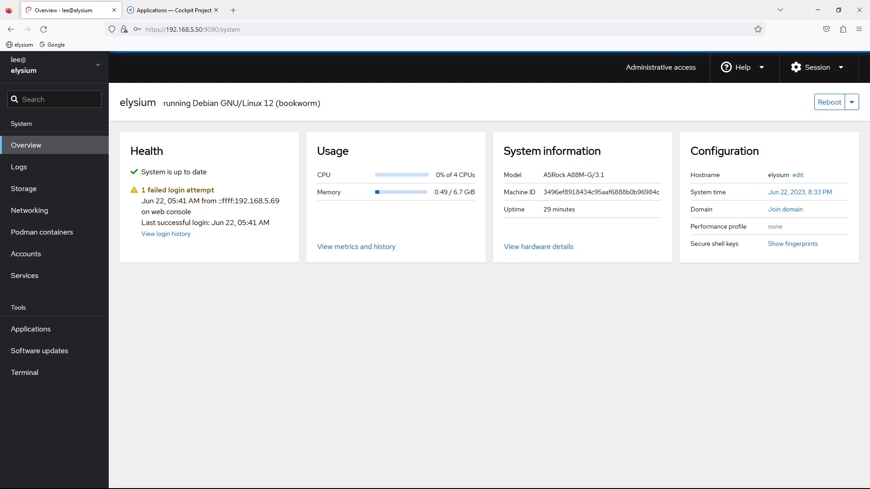
click(44, 29)
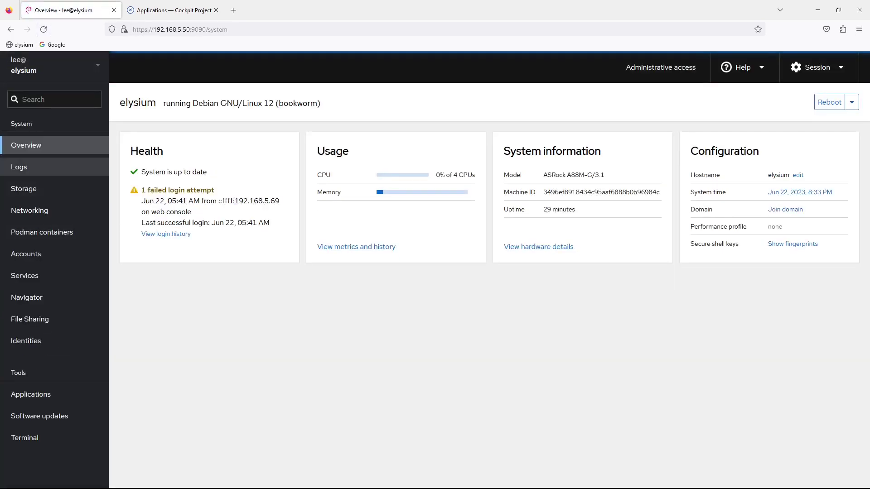
Step: Look over the Networking, Podman containers and Storage pages, including the network and storage logs
click(30, 210)
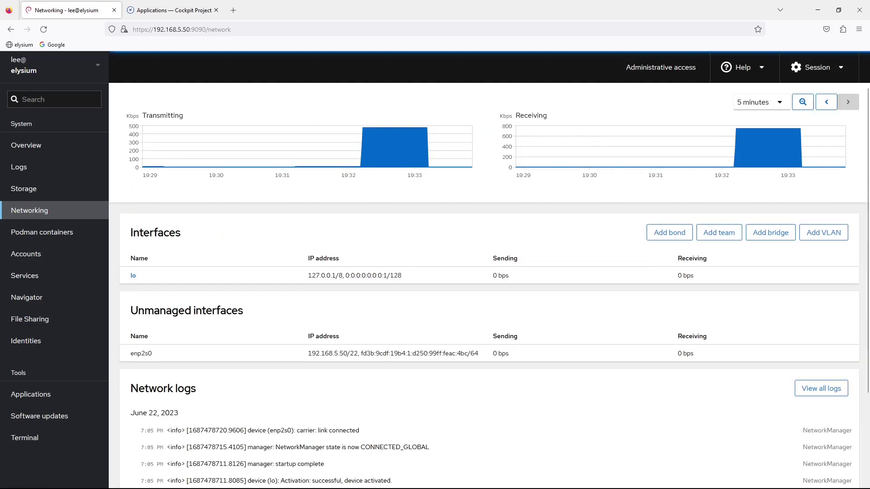
scroll(490, 284, down, 3)
scroll(489, 284, up, 3)
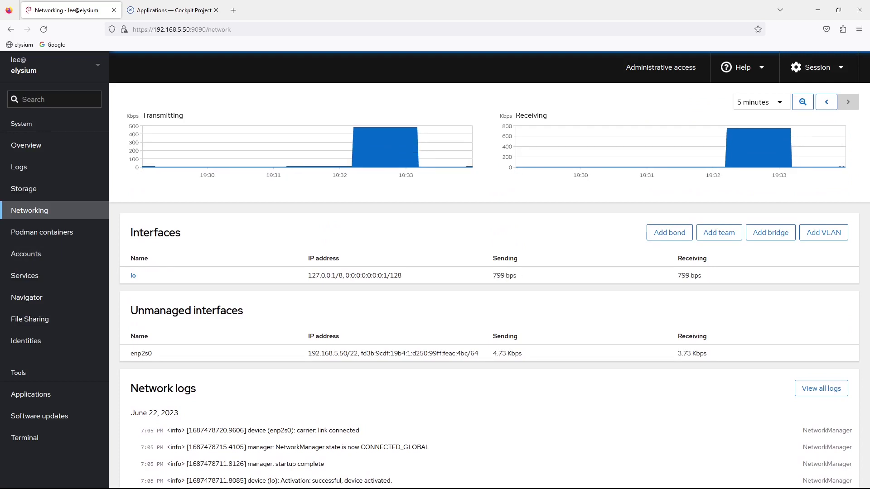
key(Tab)
key(Tab)
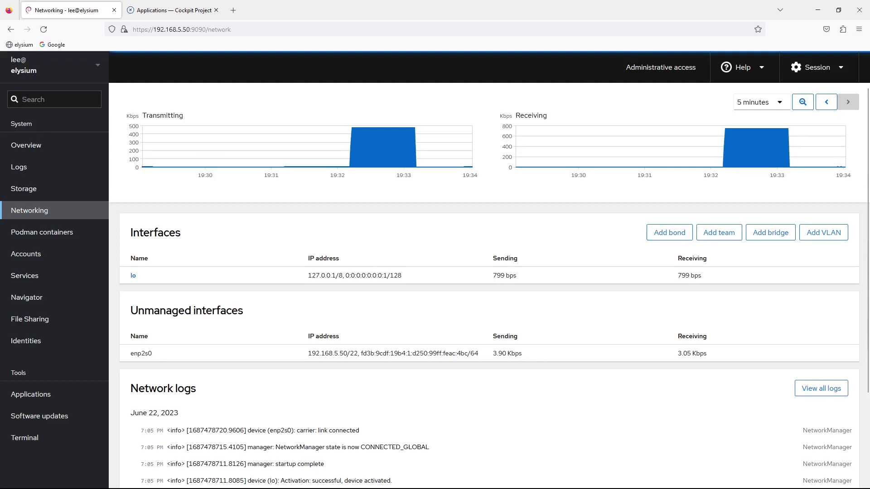
key(Tab)
key(Tab)
key(Tab)
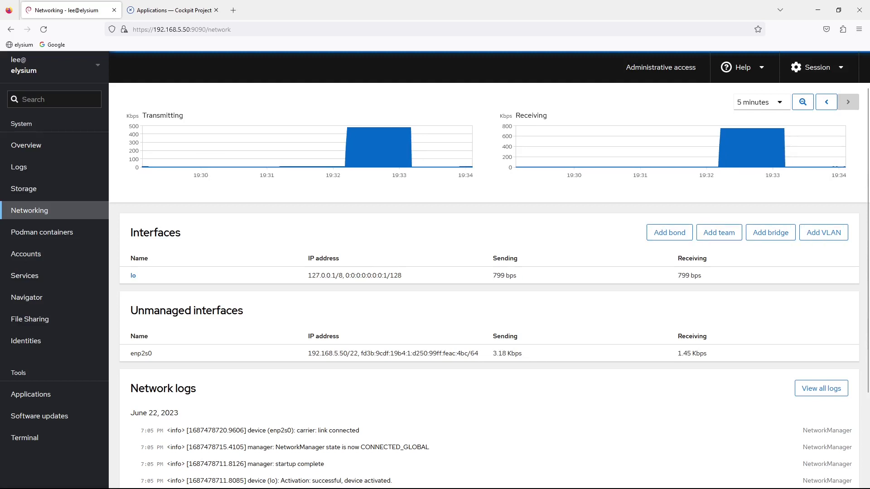
click(42, 232)
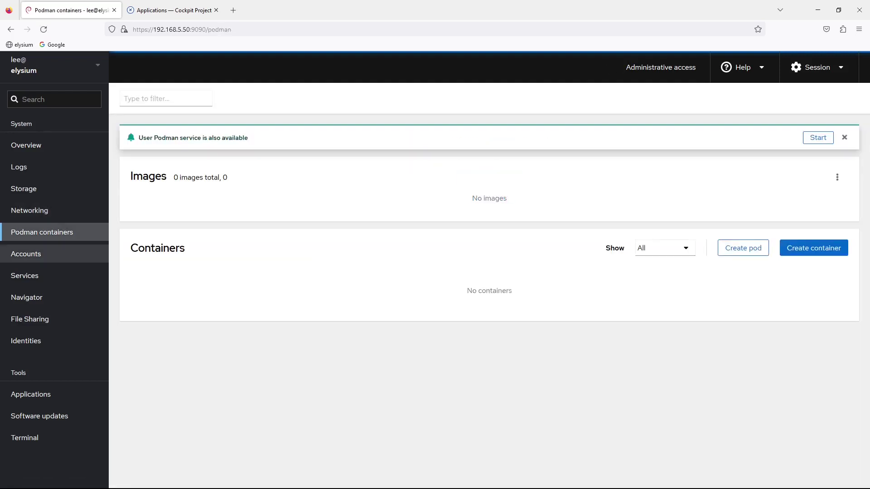
click(27, 188)
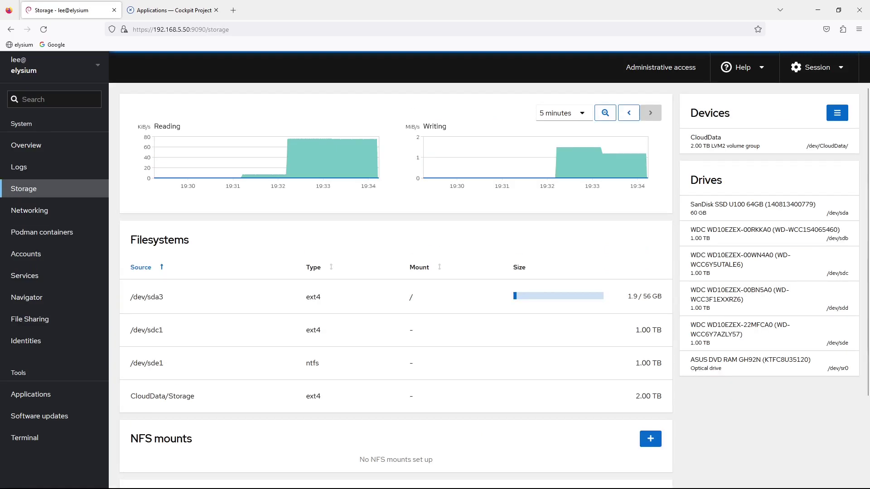
scroll(396, 272, down, 3)
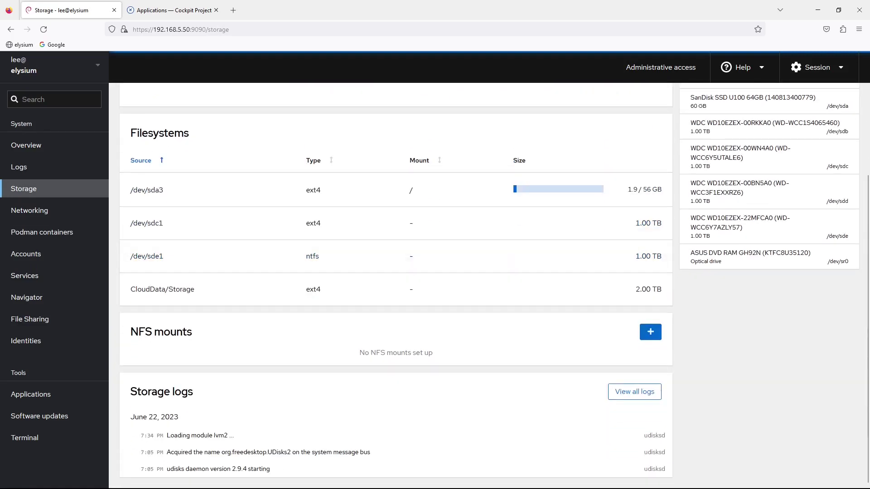
scroll(396, 272, up, 2)
Step: Go to File Sharing and copy the 'include = registry' setting from the Samba misconfiguration notice
click(29, 319)
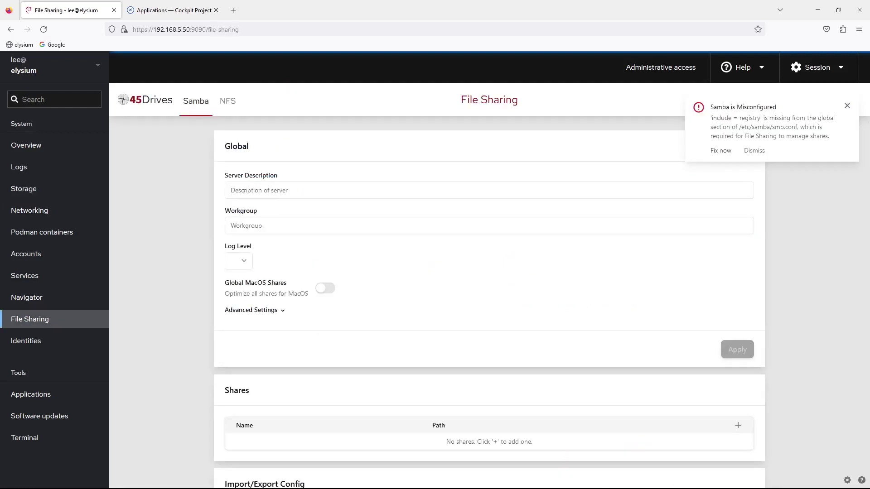
mouse_move(762, 118)
mouse_down()
mouse_move(710, 118)
mouse_move(761, 117)
mouse_up()
key(ctrl+c)
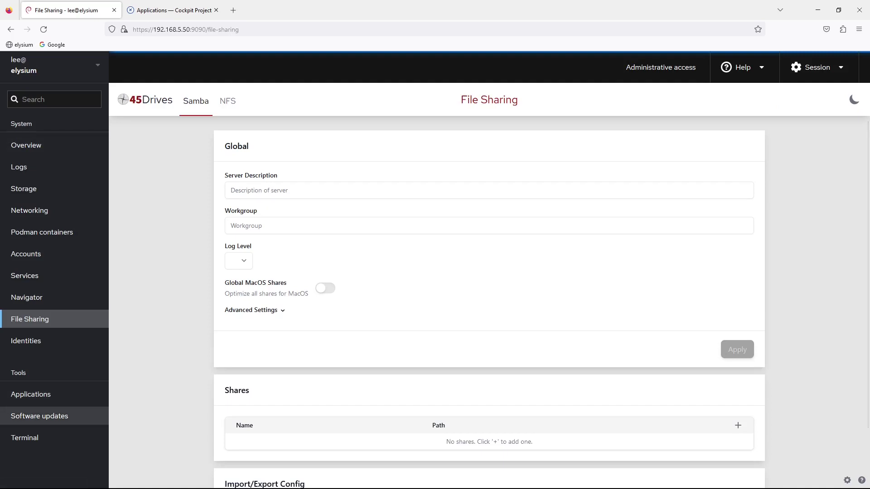
Step: Return to the terminal, change to the /etc/samba directory and list its files
click(28, 438)
text(cd /et)
key(Tab)
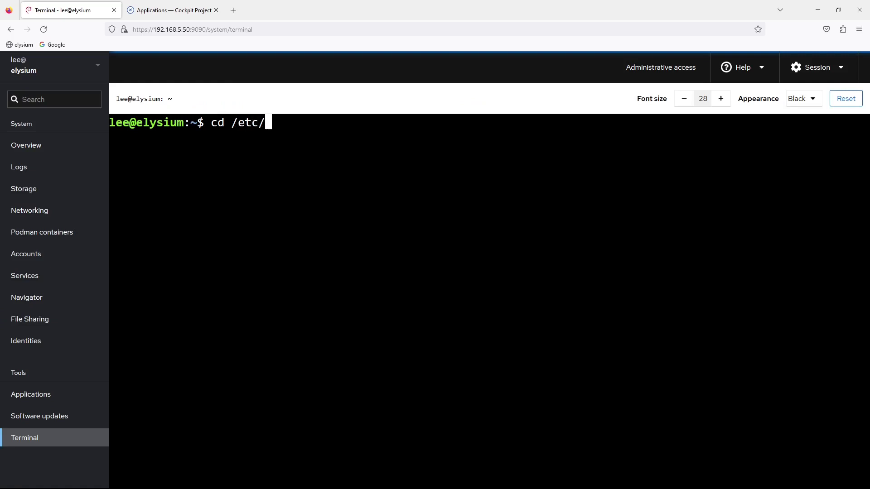
text(samba)
key(Return)
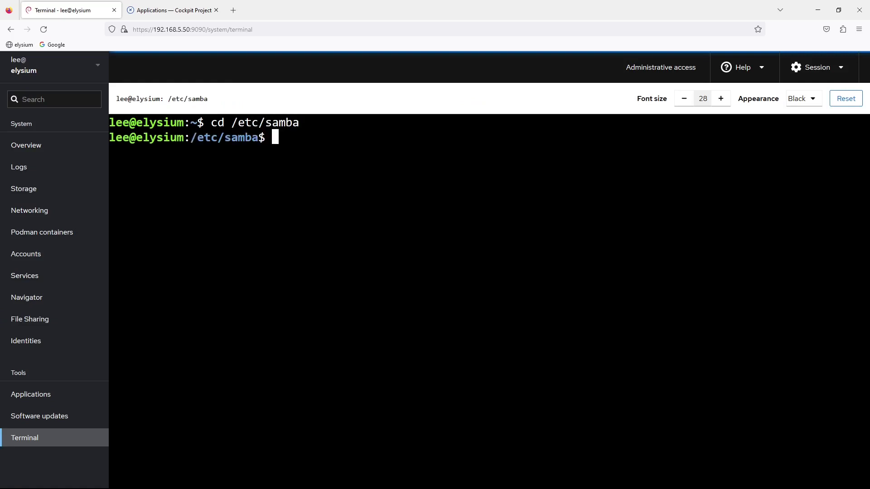
text(ls)
key(Return)
text(vi sm)
key(Tab)
key(Return)
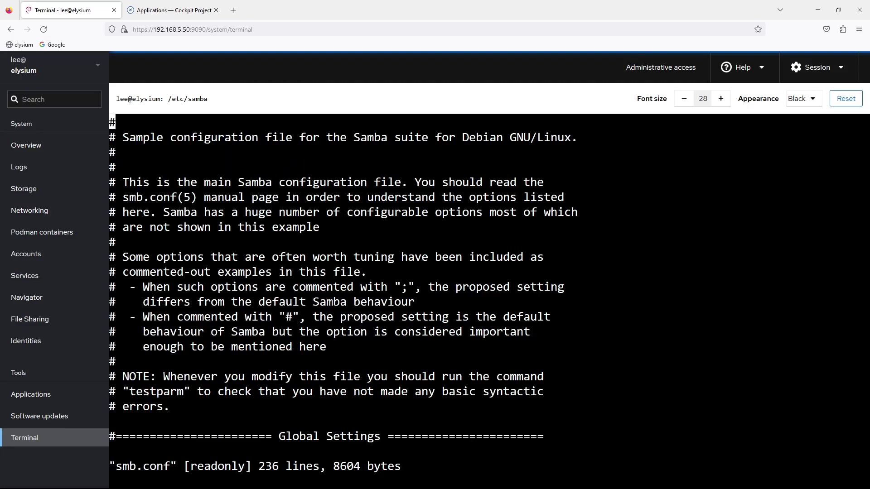
text(:q)
key(Return)
Step: Run "sudo vi smb.conf" to open the Samba configuration for editing, entering the account password at the sudo prompt
key(Up)
key(Up)
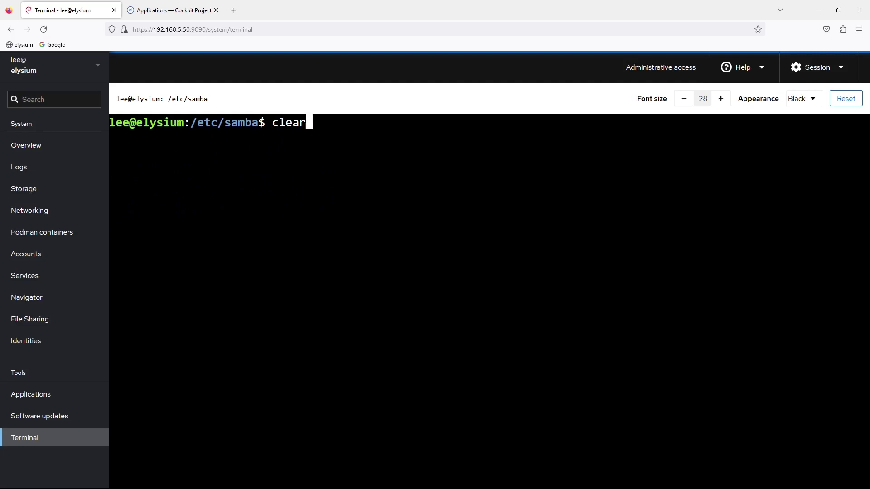
key(Left)
key(Left)
key(Left)
key(Left)
key(Left)
key(Left)
key(Left)
key(Left)
key(Left)
key(Left)
key(Left)
key(Left)
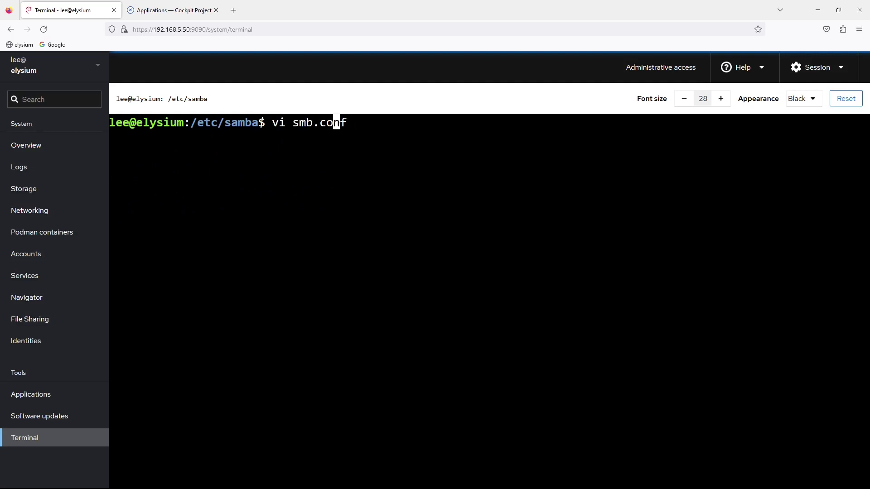
text(sudo)
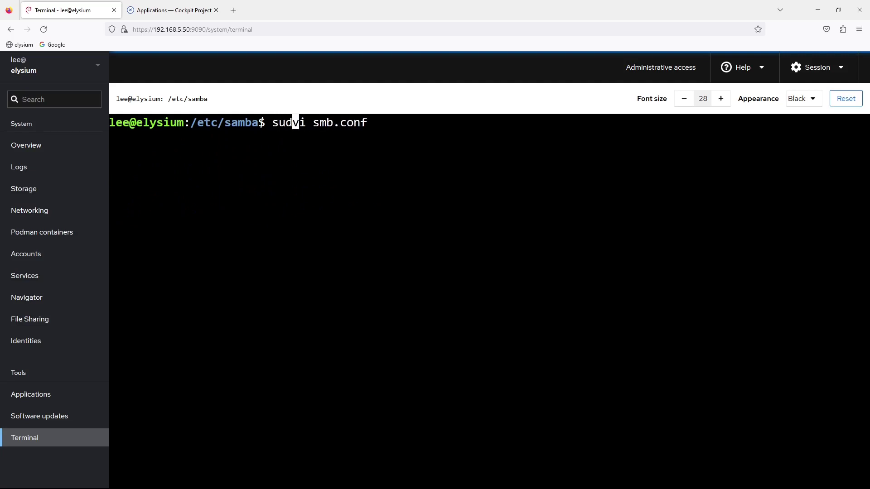
key(Return)
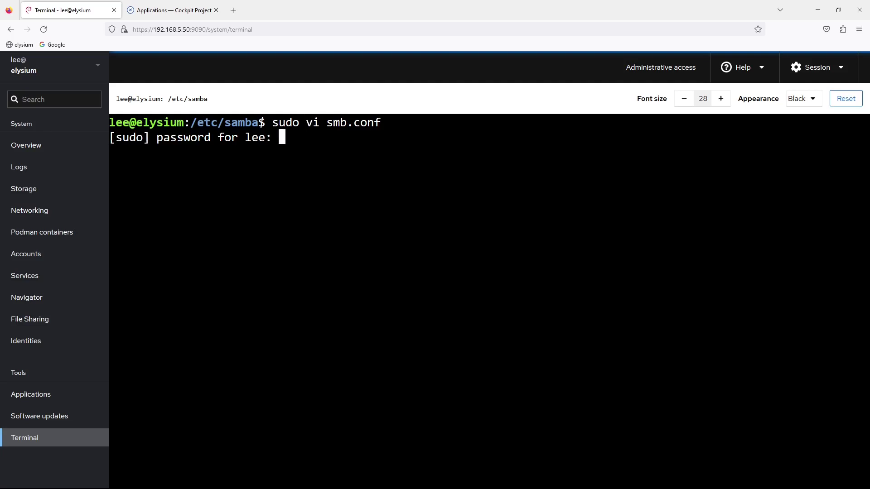
key(Return)
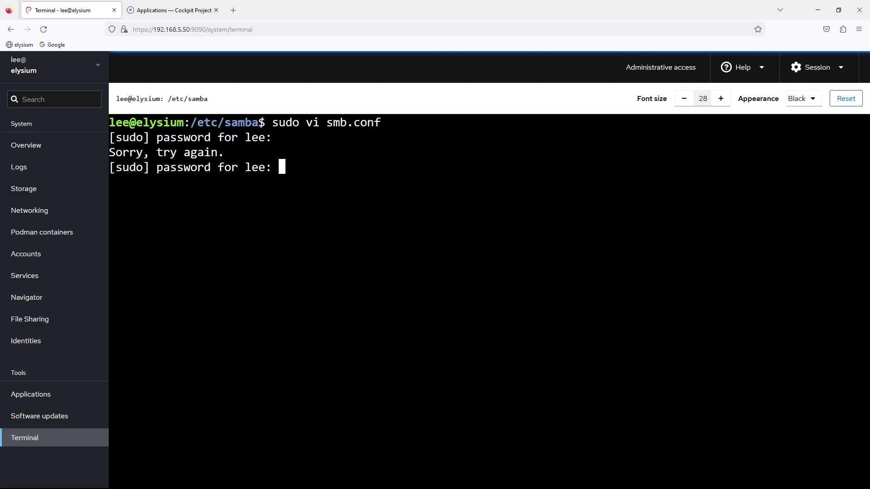
key(Return)
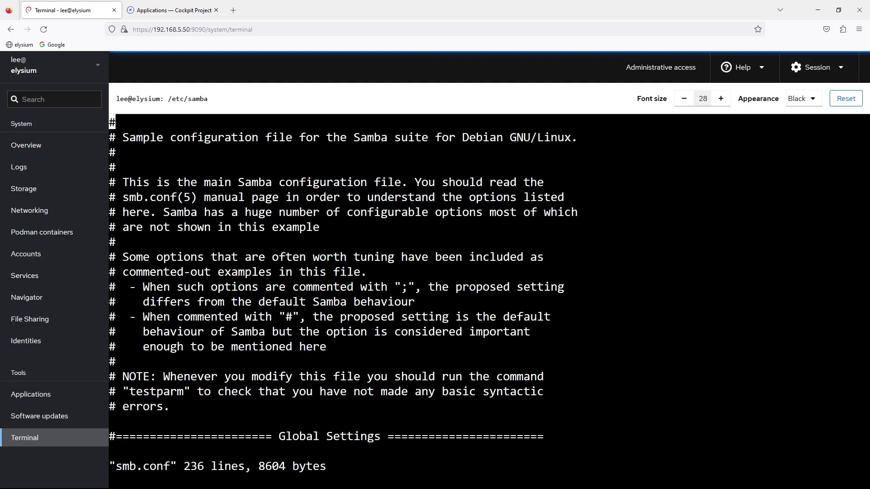
Step: Insert a new line below the [global] heading in smb.conf and paste the copied 'include = registry' setting there
key(Down)
key(Down)
key(Down)
key(Down)
key(Down)
key(Down)
key(Down)
key(Down)
key(Down)
key(Down)
key(Down)
key(Down)
key(Down)
key(Down)
key(Down)
key(Down)
key(Down)
key(Down)
key(Down)
key(Down)
key(Up)
key(Up)
key(Up)
key(Up)
key(Up)
key(Up)
key(Up)
key(Up)
key(Up)
key(Up)
key(Up)
key(Up)
key(Up)
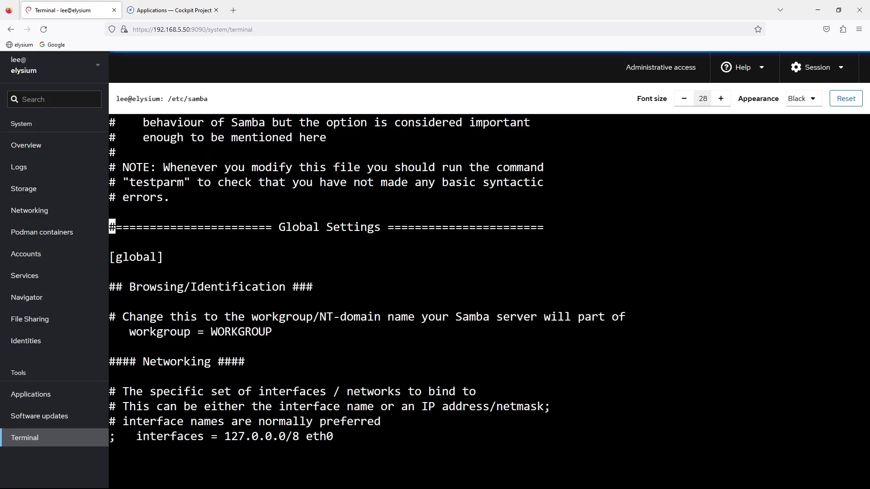
key(Down)
key(o)
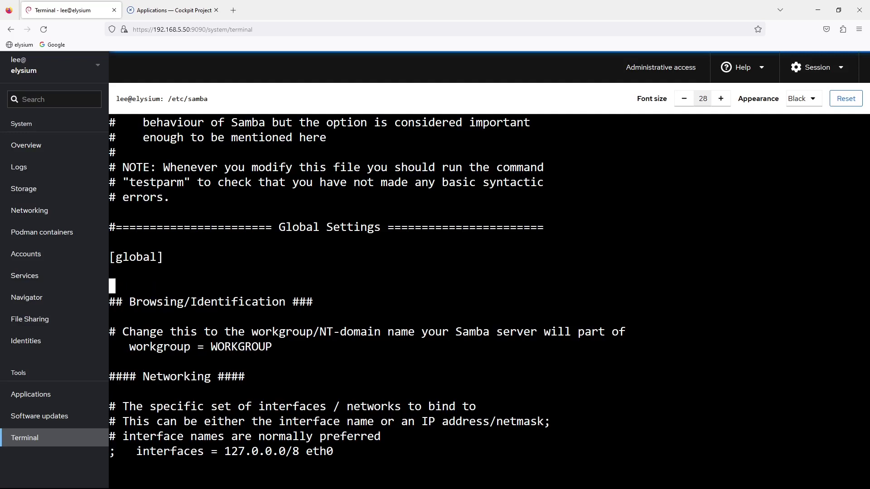
key(ctrl+shift+v)
key(Return)
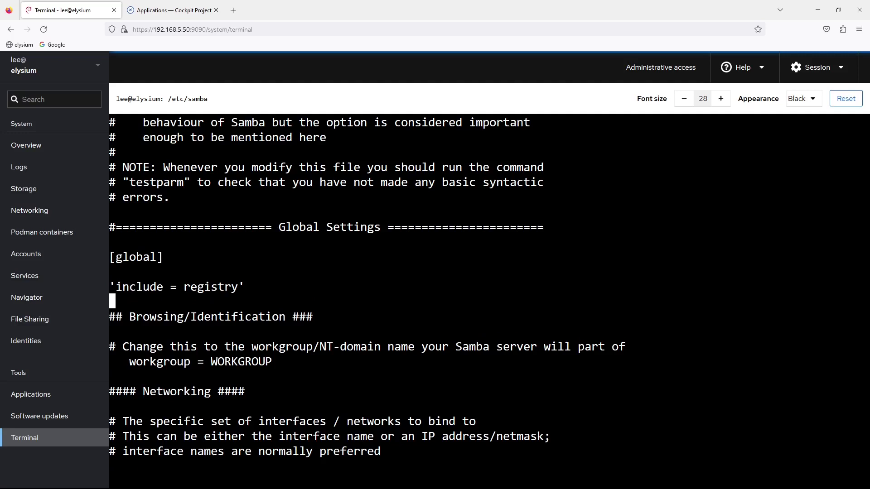
Step: Remove the quotation marks around include = registry, then save smb.conf and quit vi
key(Up)
key(Delete)
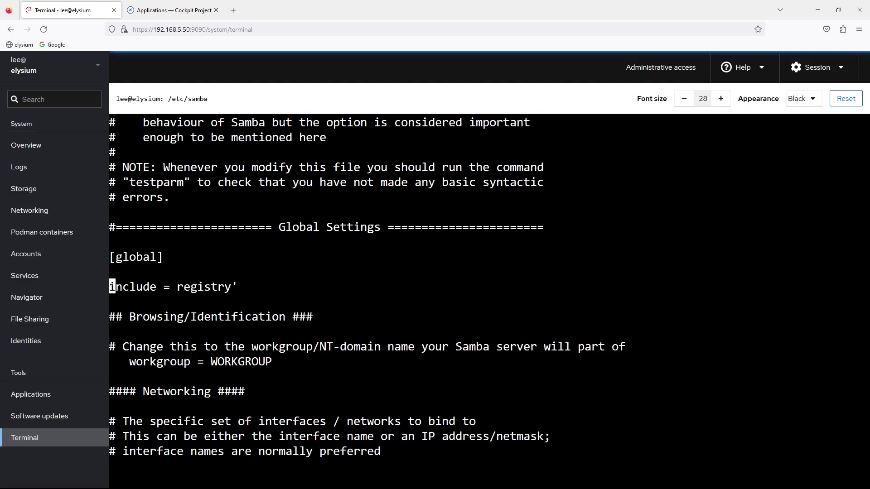
key(Right)
key(Right)
key(Right)
key(Right)
key(Right)
key(Right)
key(Right)
key(Right)
key(Right)
key(Right)
key(Right)
key(Right)
key(Right)
key(Right)
key(Right)
key(Right)
key(Right)
key(Right)
key(Delete)
text(:wq)
key(Return)
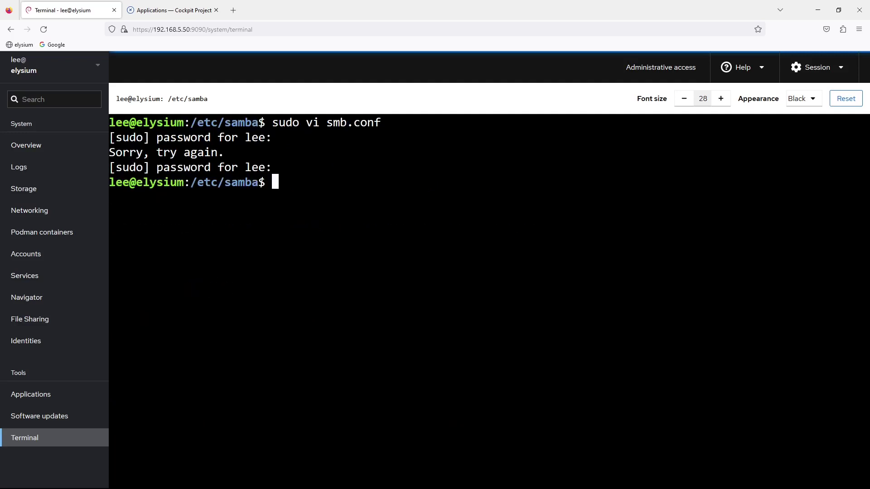
Step: Reboot the server with "sudo reboot" and reconnect the web console once it is back up
text(sudo reboot)
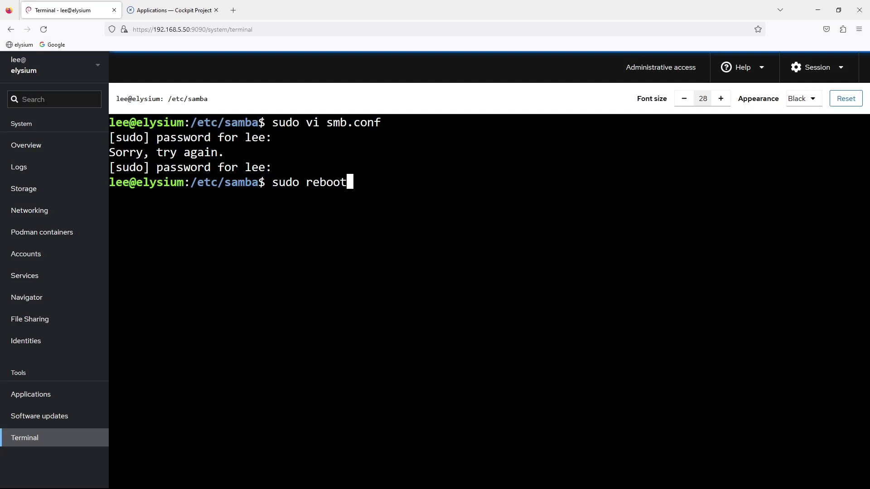
key(Return)
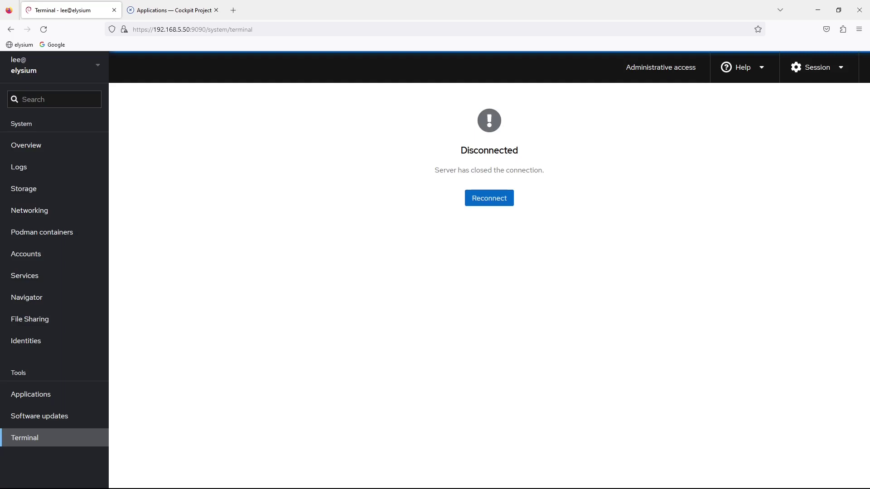
click(489, 198)
Step: Log back in with the saved user name and the account password, and dismiss the Debian software notice
click(449, 287)
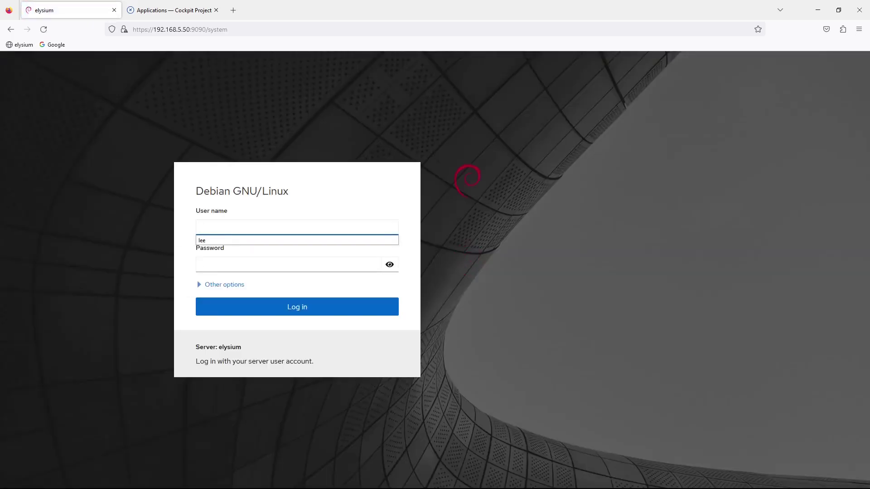
key(Down)
key(Return)
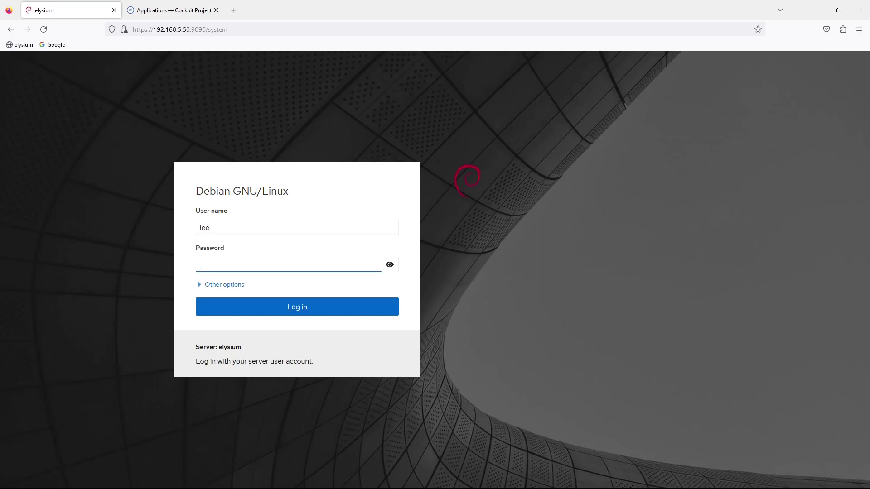
text(******)
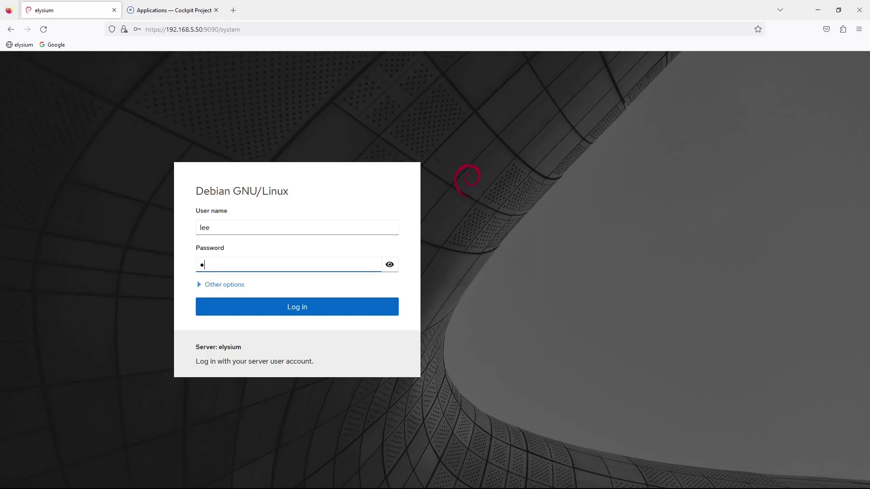
text(****)
key(Return)
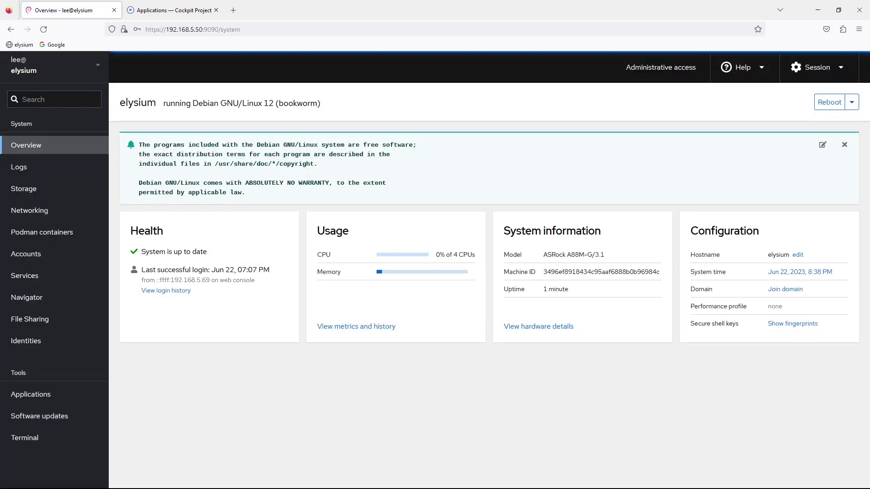
click(845, 144)
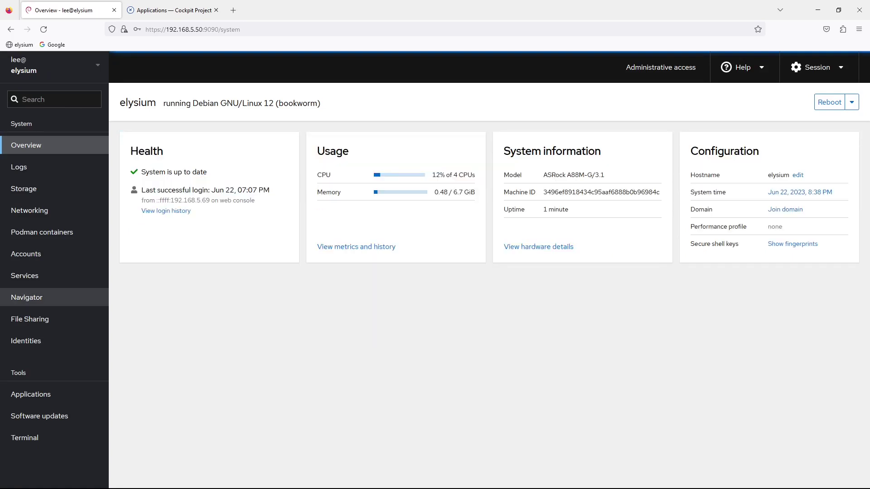
Step: Check the Samba section of File Sharing, including the log level choices, shares and import/export options
click(29, 319)
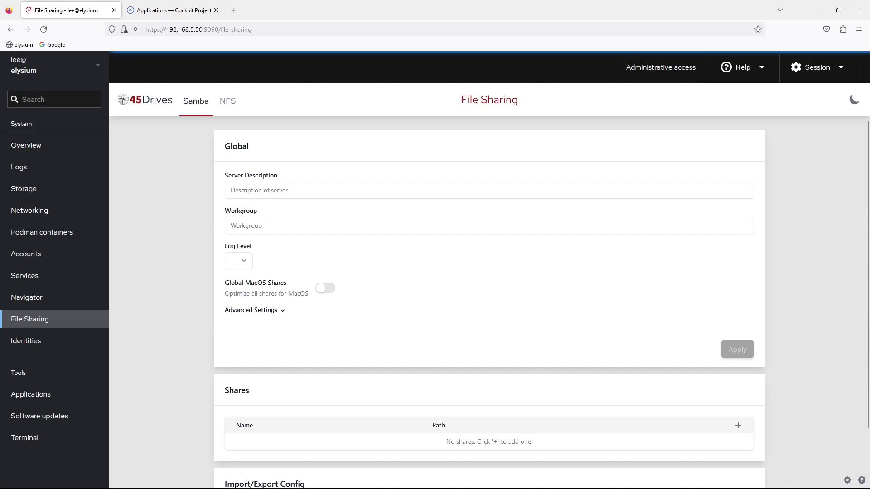
click(238, 261)
key(Escape)
scroll(490, 286, down, 3)
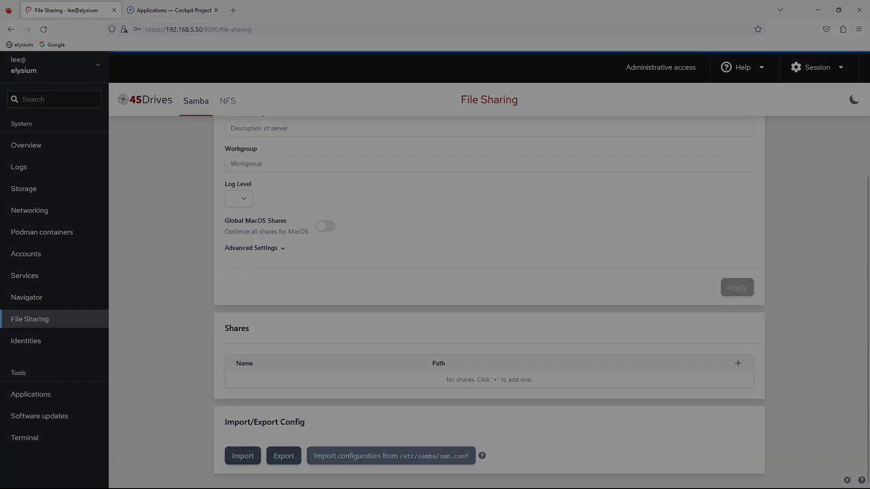